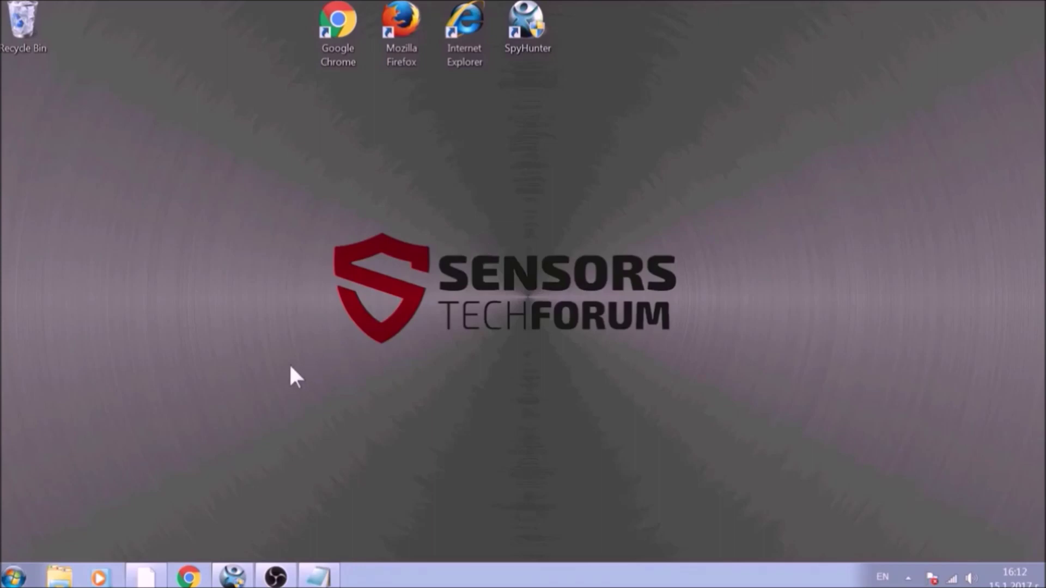
- Open the Run dialog with Win+R
key(super+r)
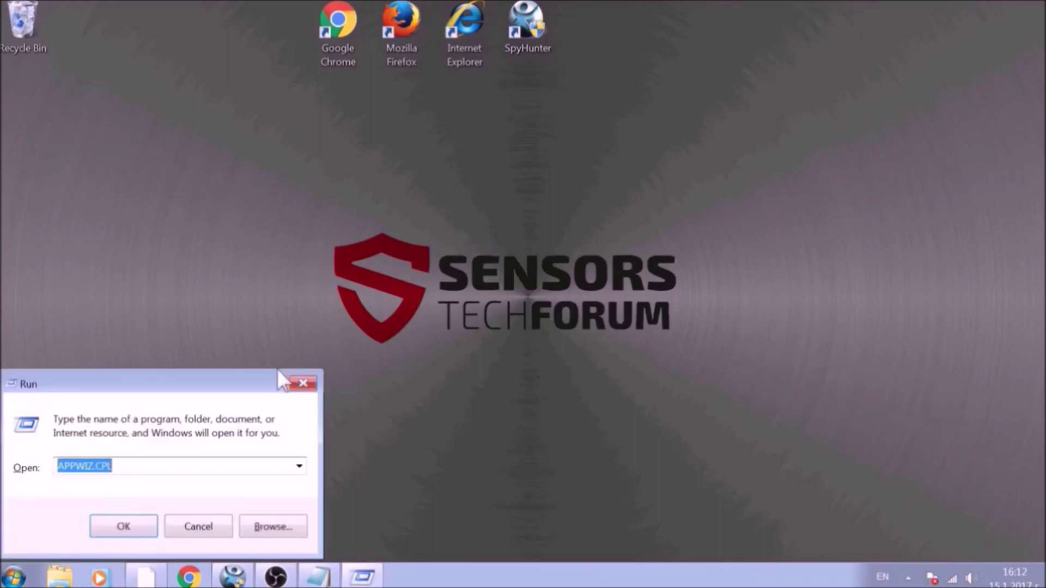
- Move the Run dialog to the screen centre and run APPWIZ.CPL to open Programs and Features
drag(218, 384, 525, 214)
text(APPW)
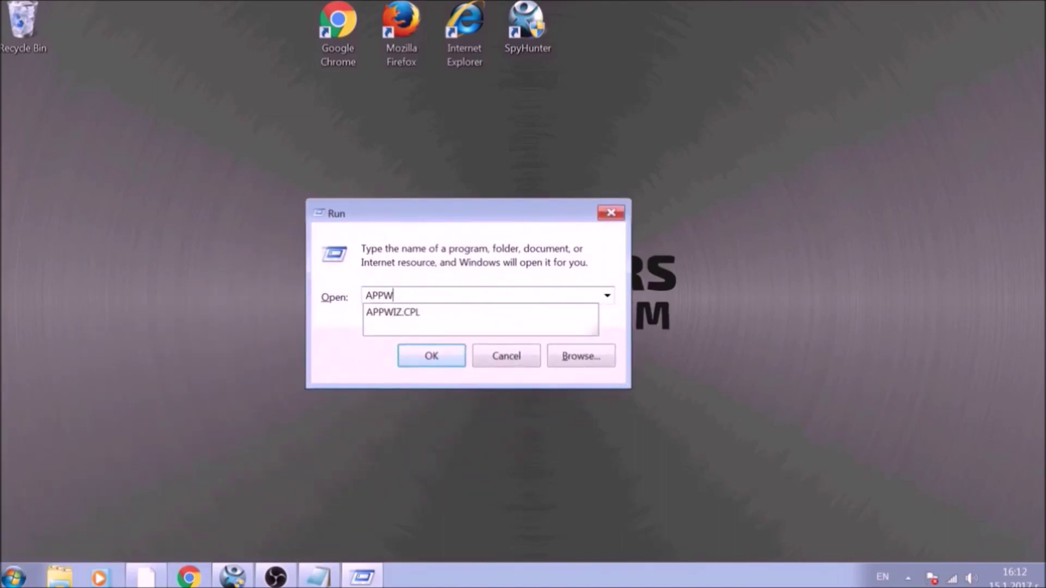
text(IZ.C)
text(PL)
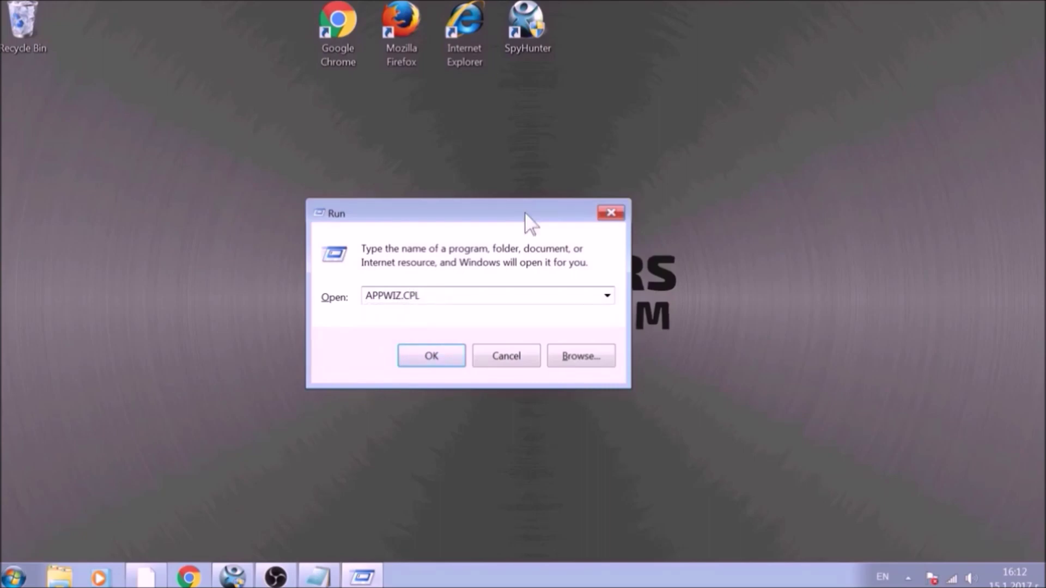
click(430, 358)
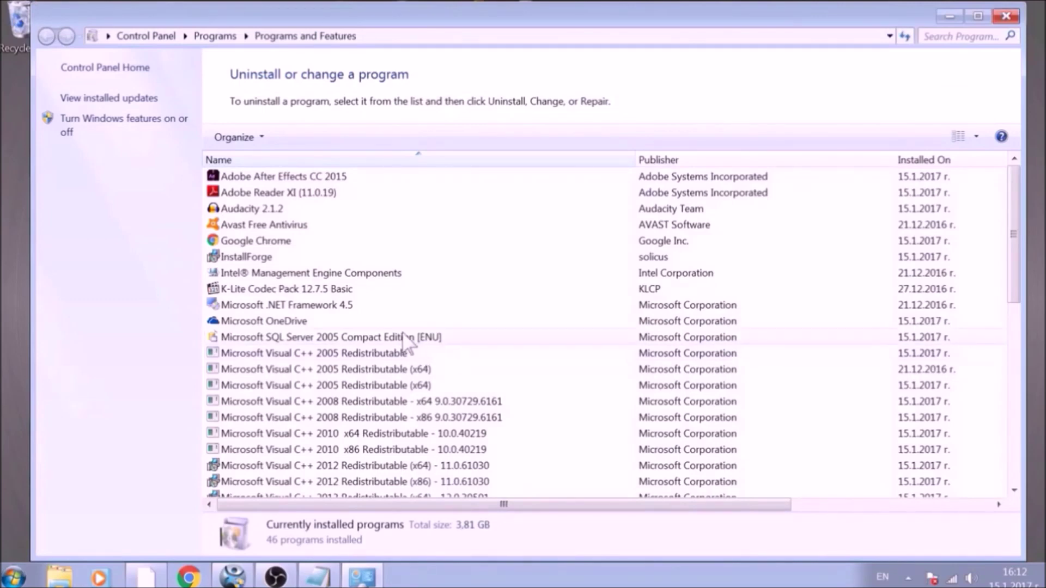
scroll(368, 262, down, 2)
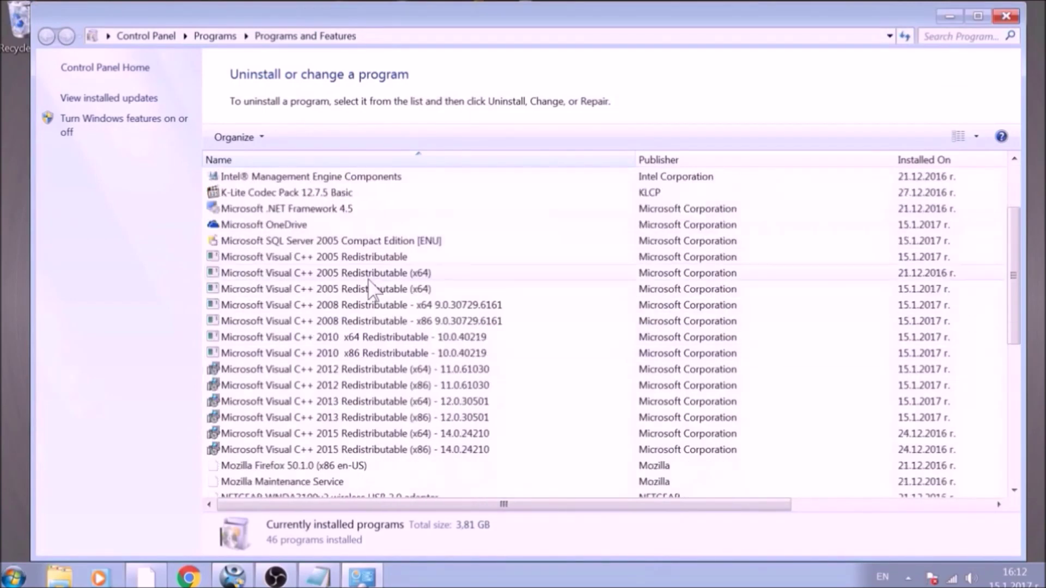
scroll(373, 294, down, 3)
scroll(373, 309, down, 3)
scroll(373, 316, down, 1)
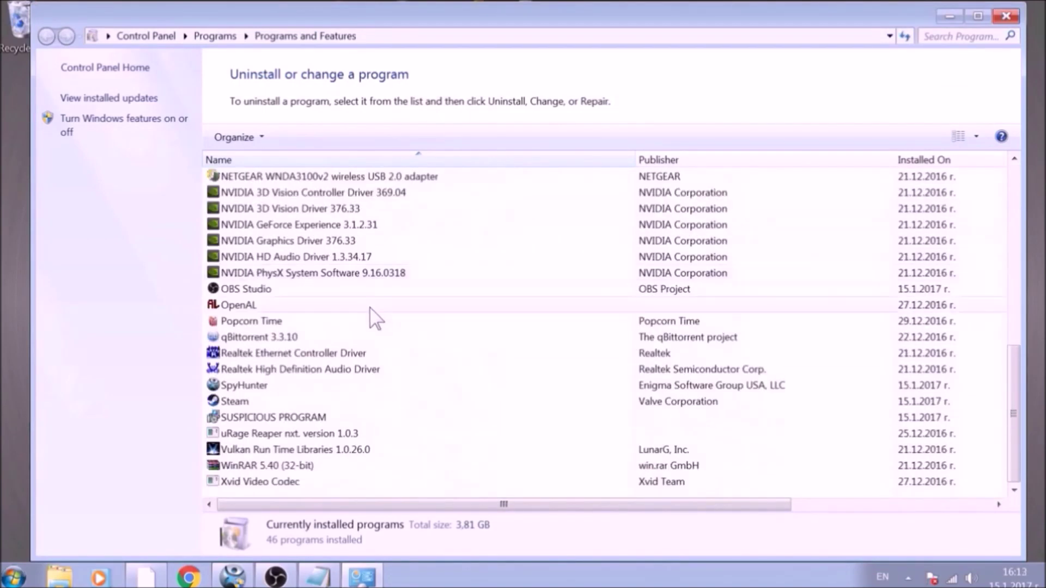
- Uninstall SUSPICIOUS PROGRAM, close Programs and Features, and launch Google Chrome
click(355, 420)
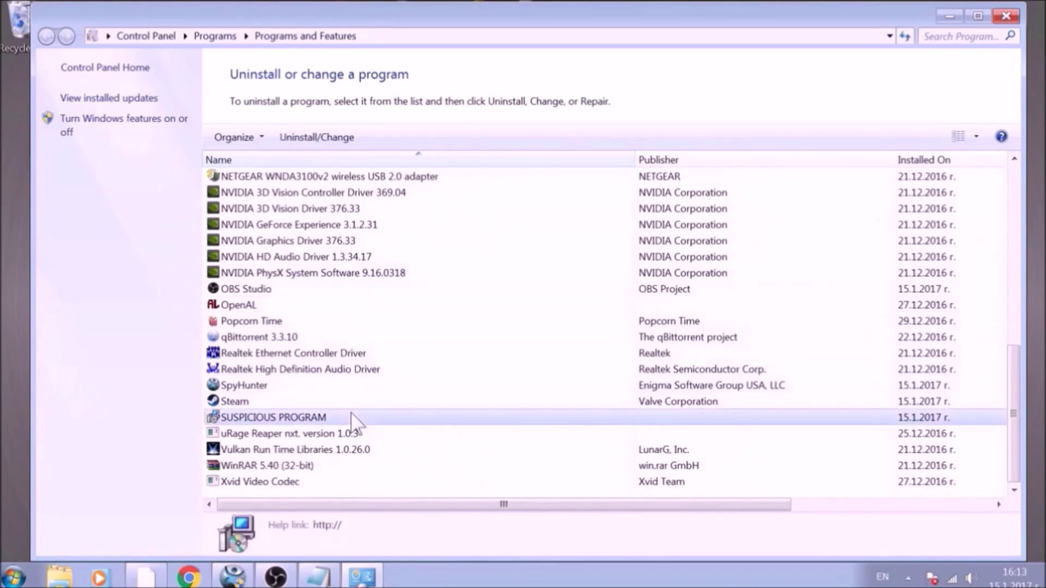
click(323, 139)
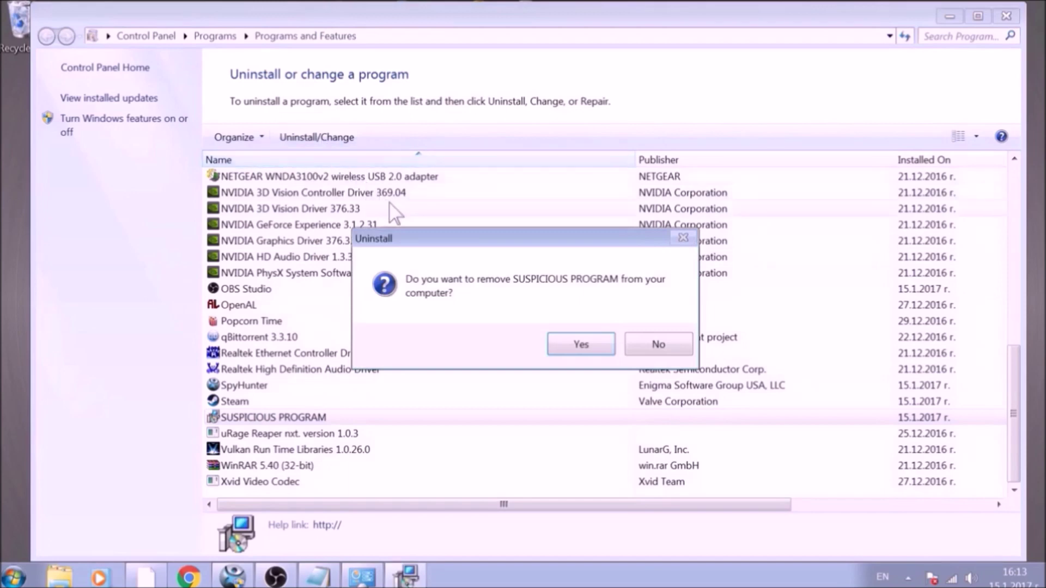
click(581, 346)
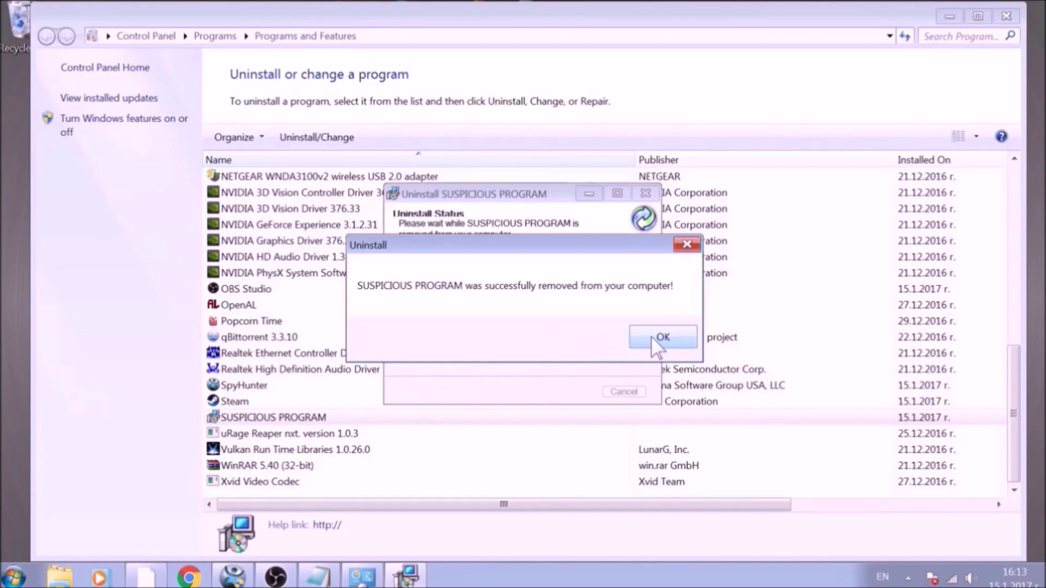
click(651, 335)
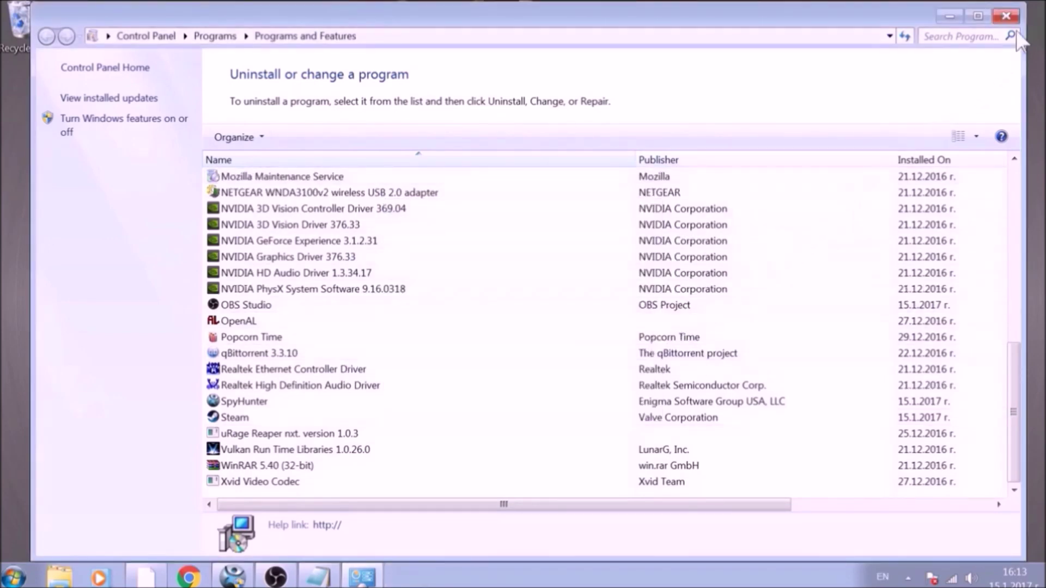
click(1007, 16)
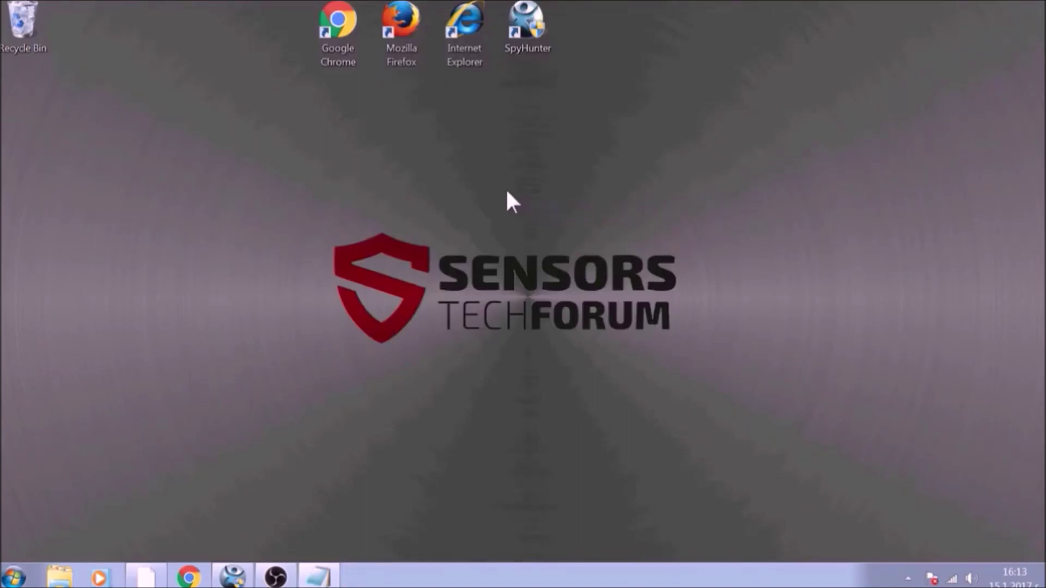
double_click(350, 32)
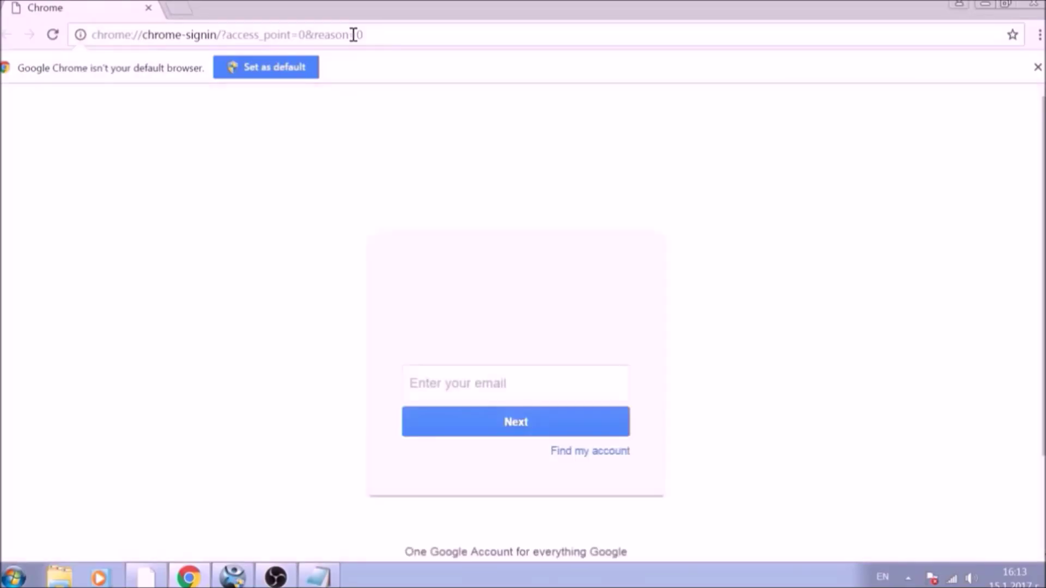
- Go to chrome://net-internals/#DNS and show the host resolver cache
click(369, 33)
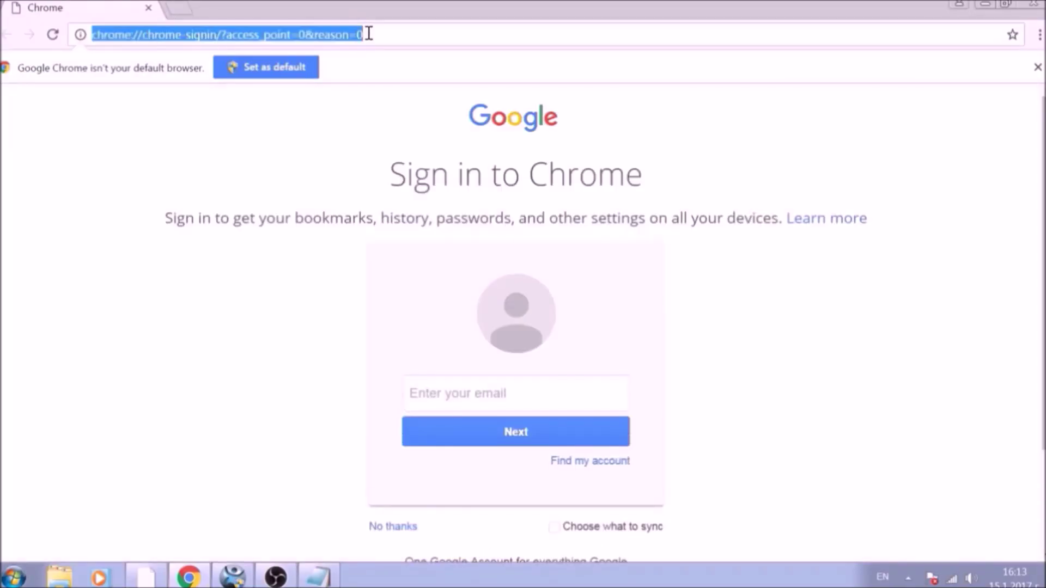
text(CHR)
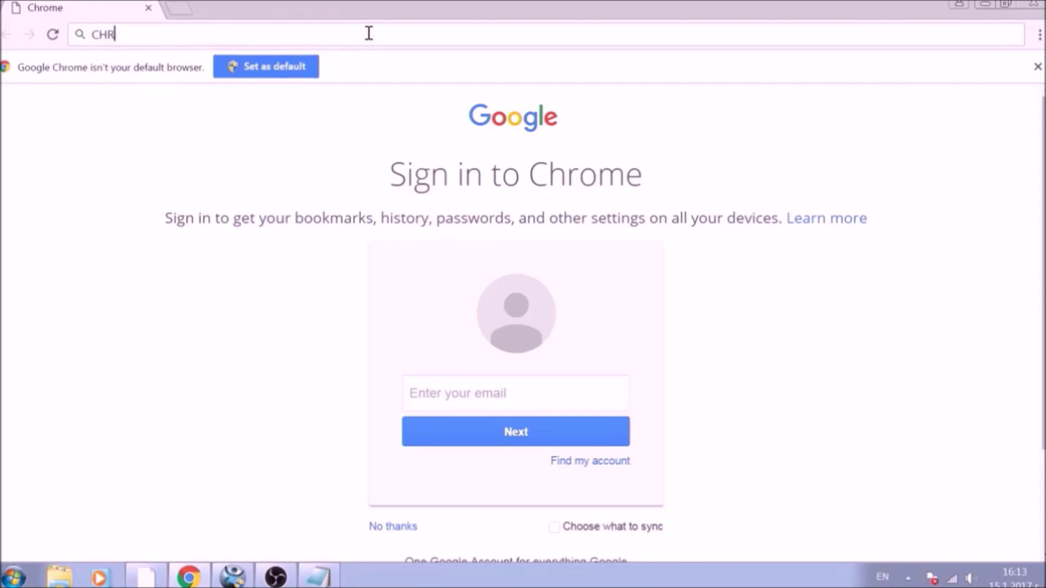
text(OME:)
text(//NE)
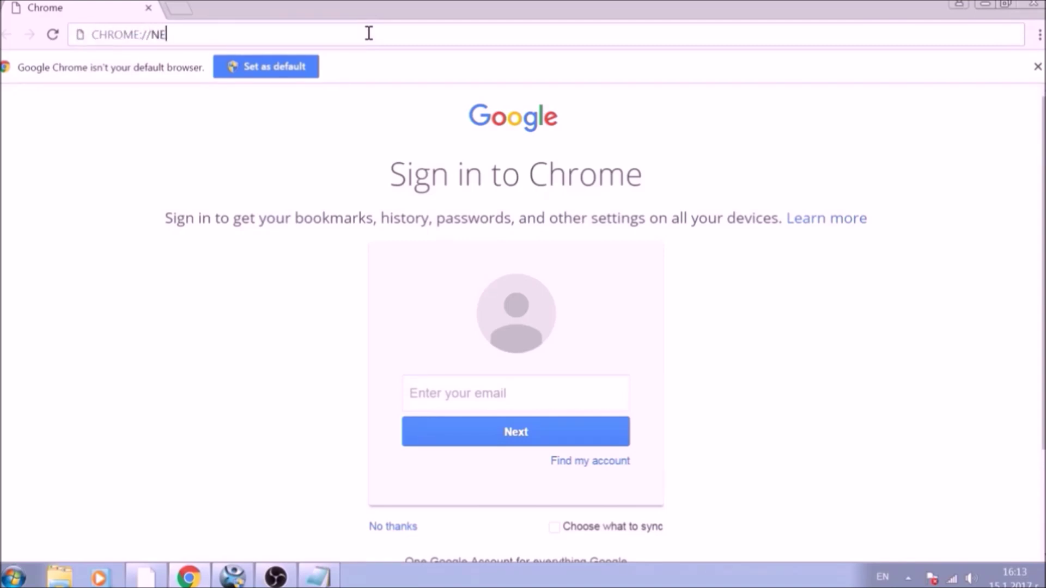
text(T-INTE)
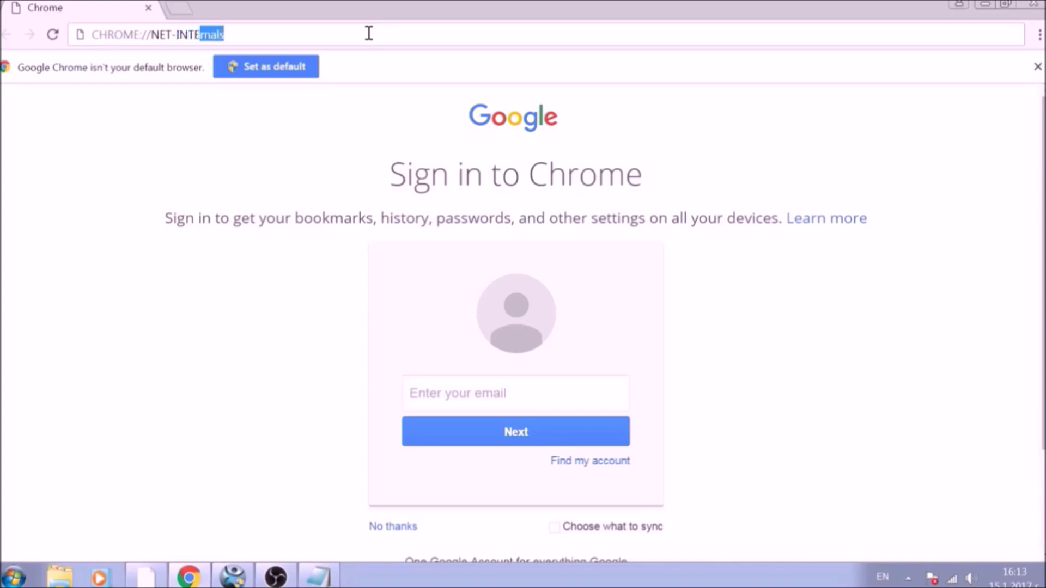
text(RNA)
text(LS/)
text(#D)
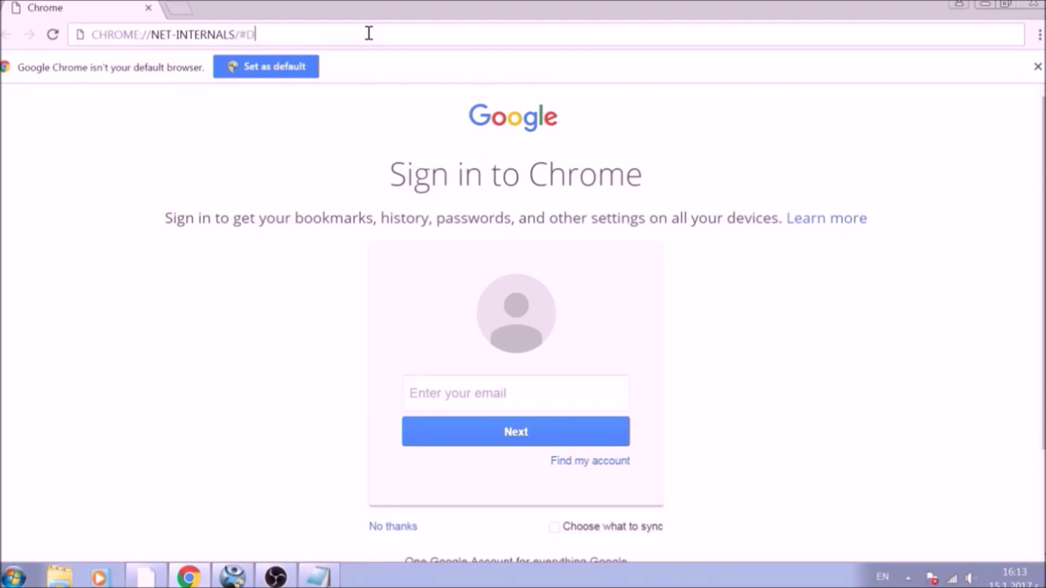
text(NS)
key(Return)
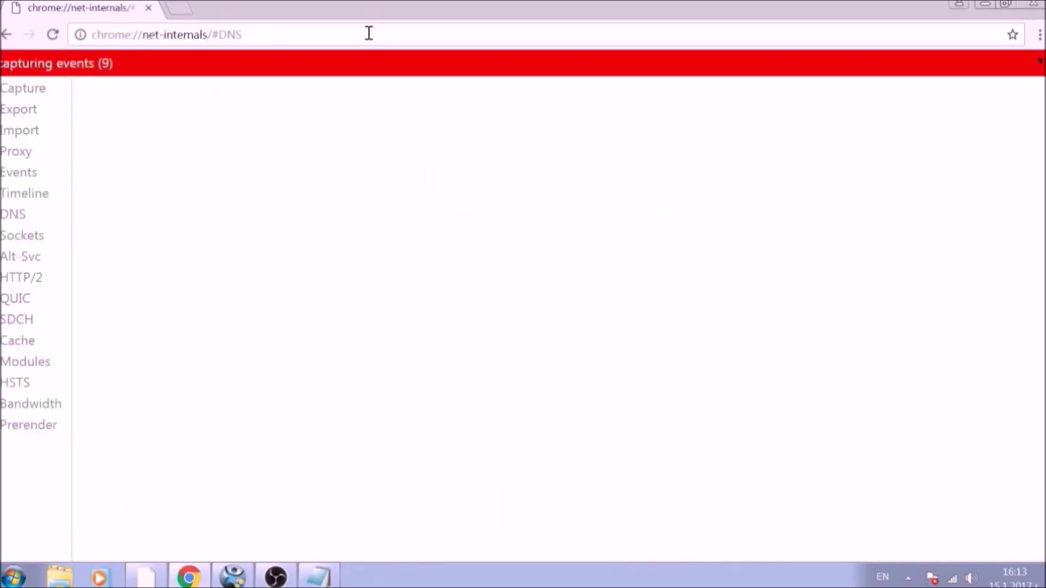
click(17, 219)
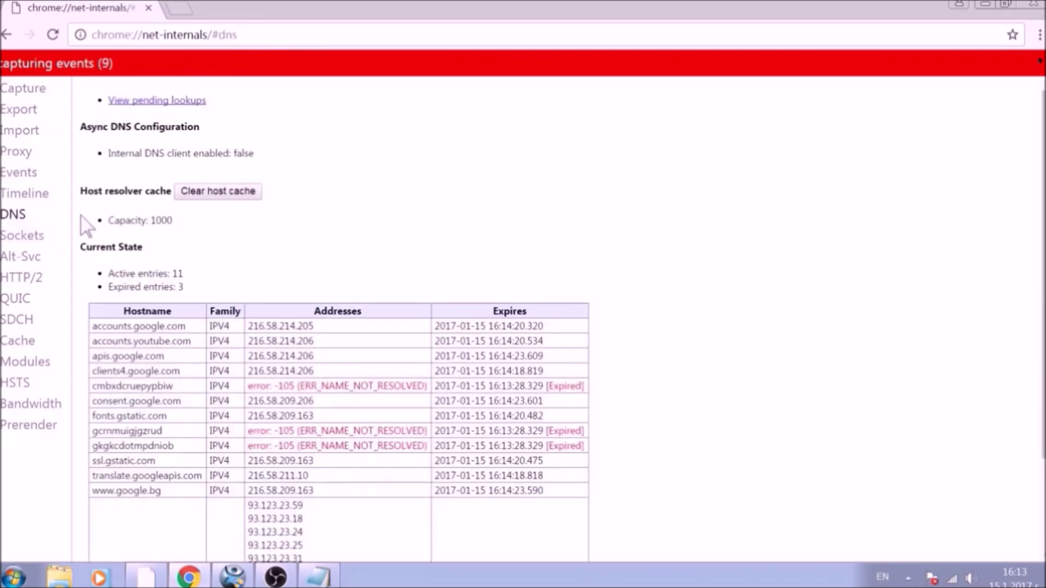
- Clear Chrome's host resolver cache and view the HTTP cache statistics
click(218, 196)
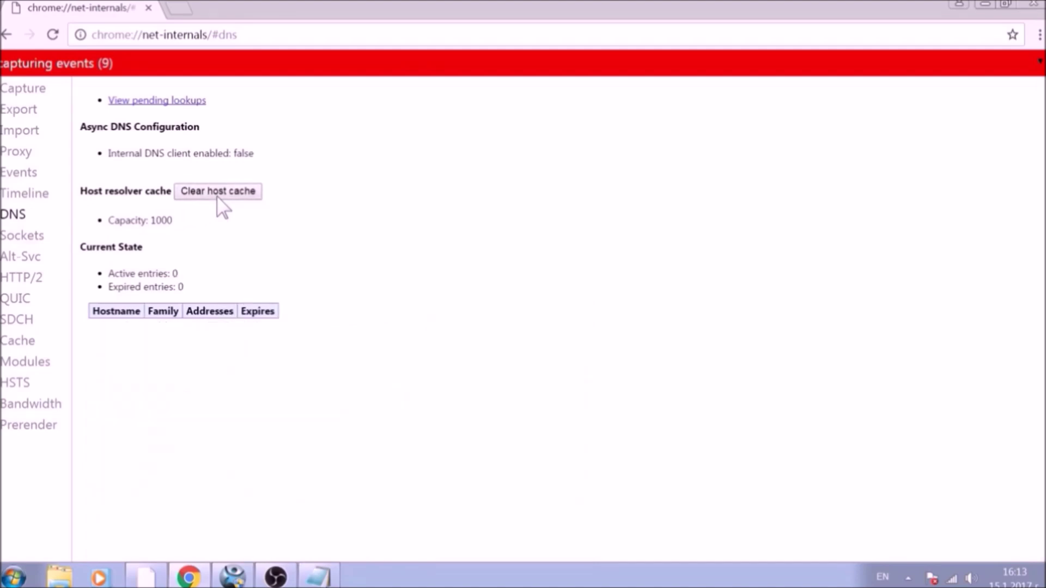
click(42, 346)
scroll(112, 319, down, 1)
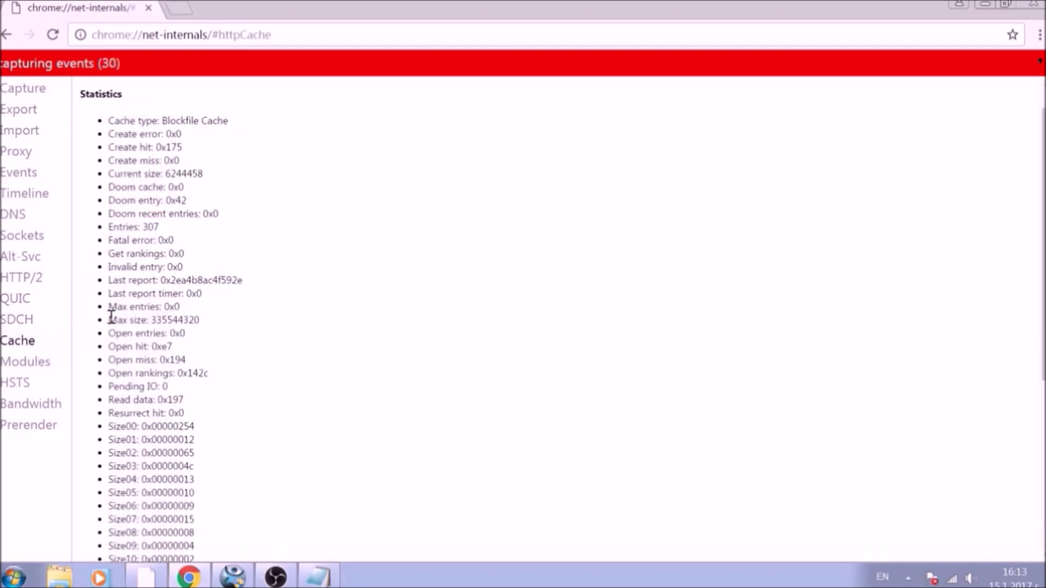
scroll(112, 317, down, 3)
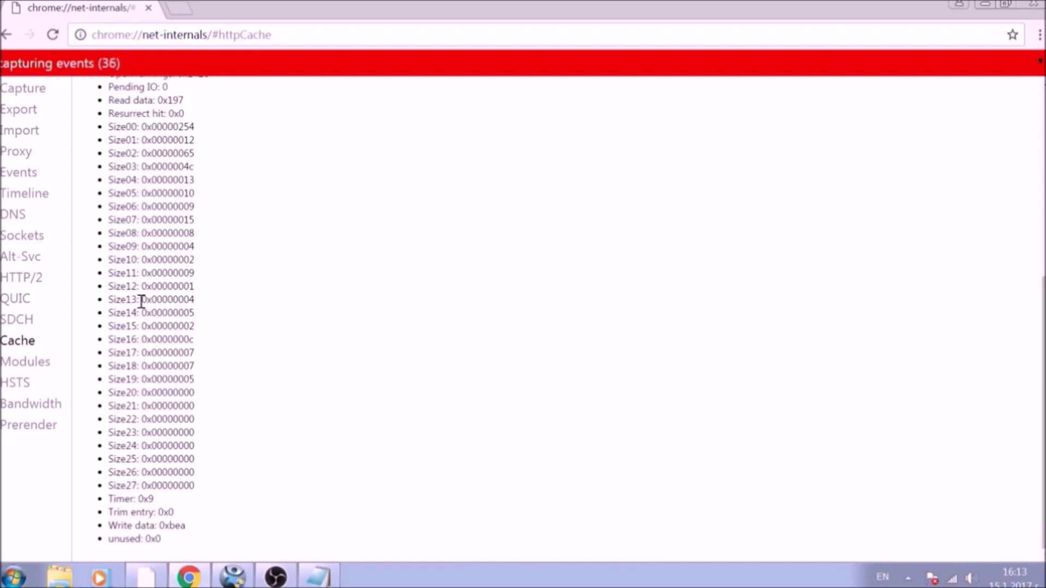
- Go to chrome://settings/clearBrowserData in the address bar
click(267, 35)
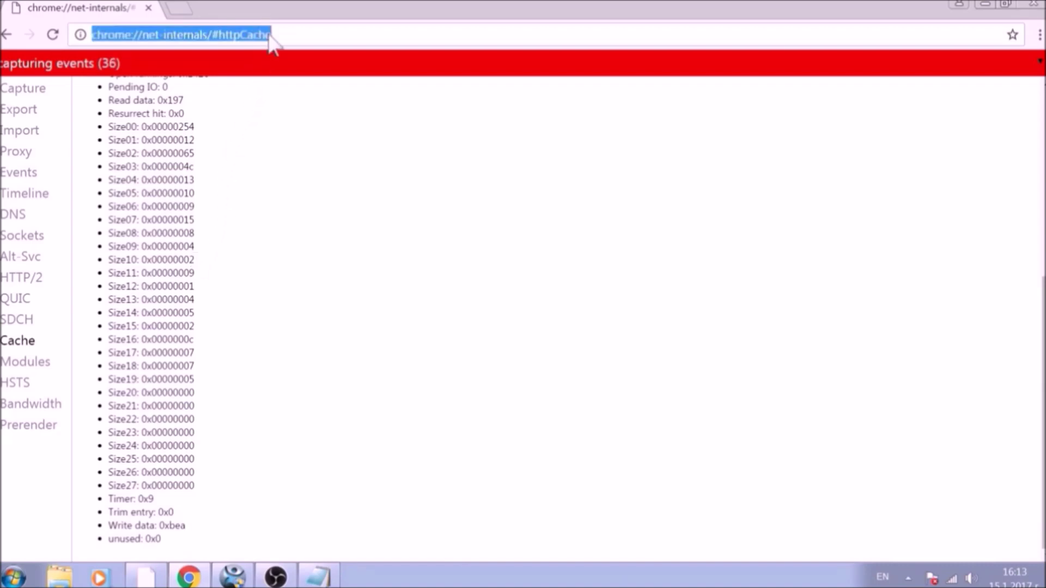
text(CHRO)
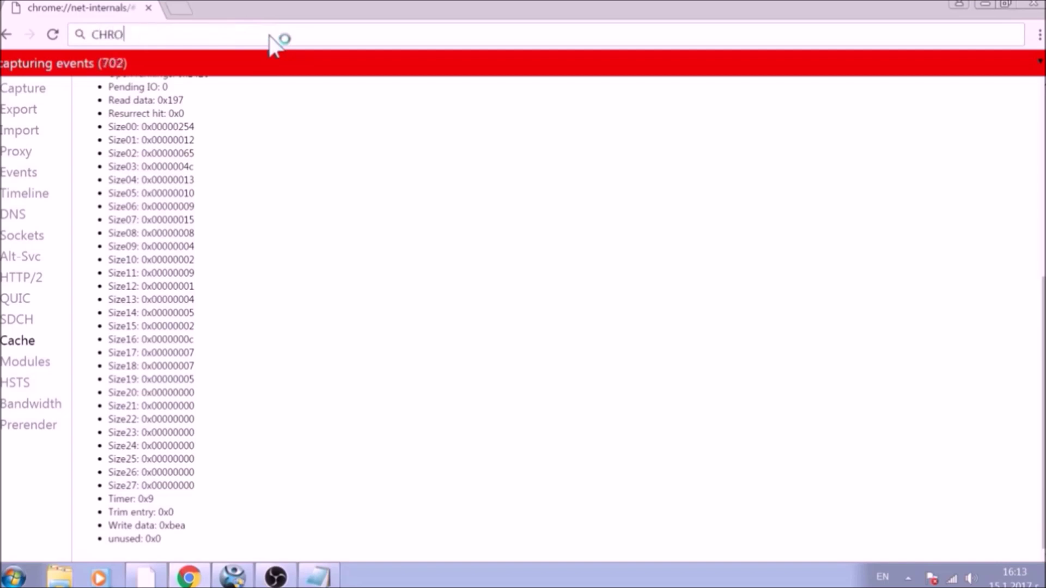
text(ME:)
text(//)
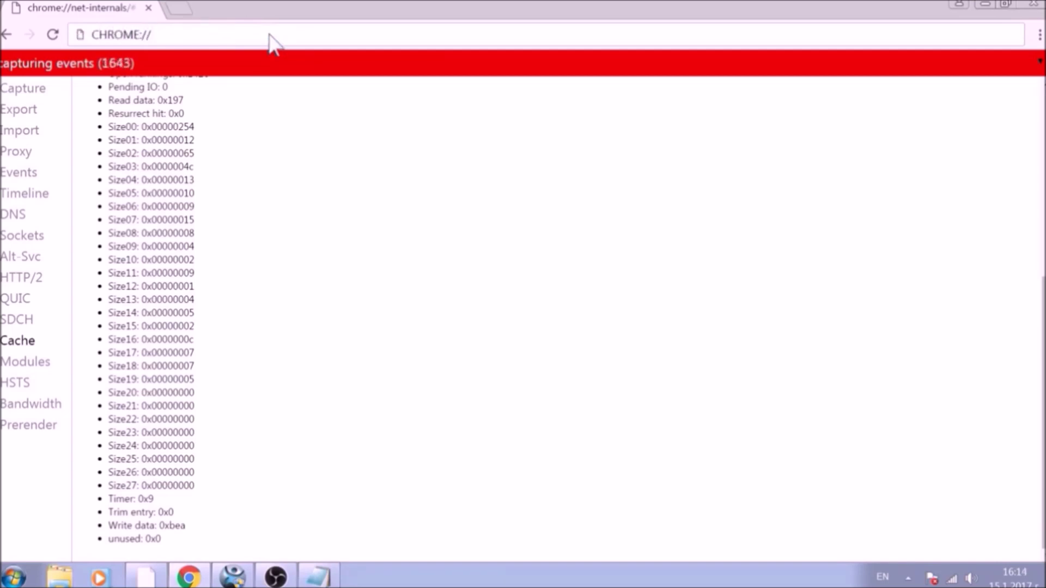
text(SET)
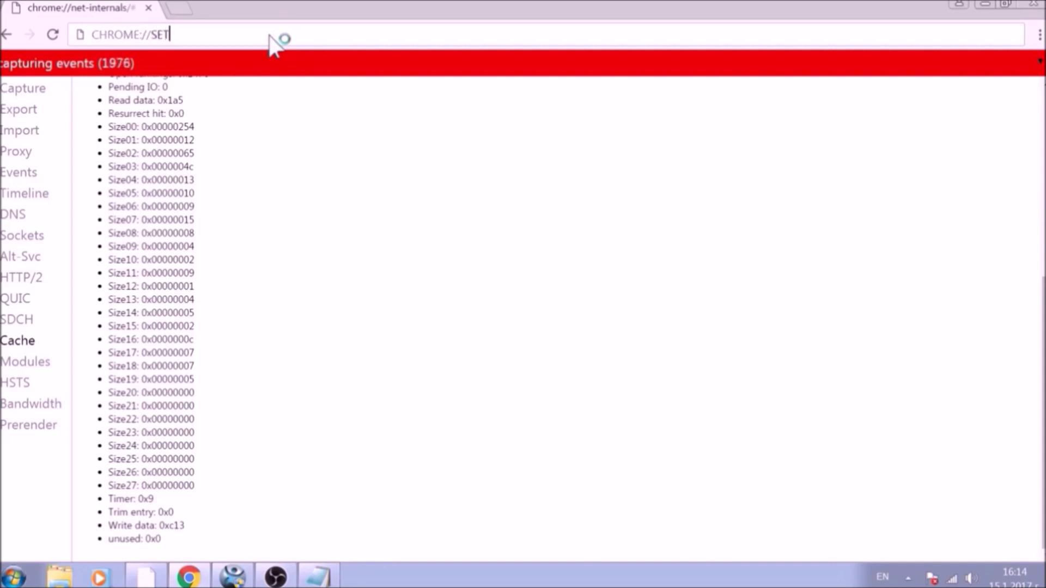
text(TINGS/)
text(C)
text(LEAR)
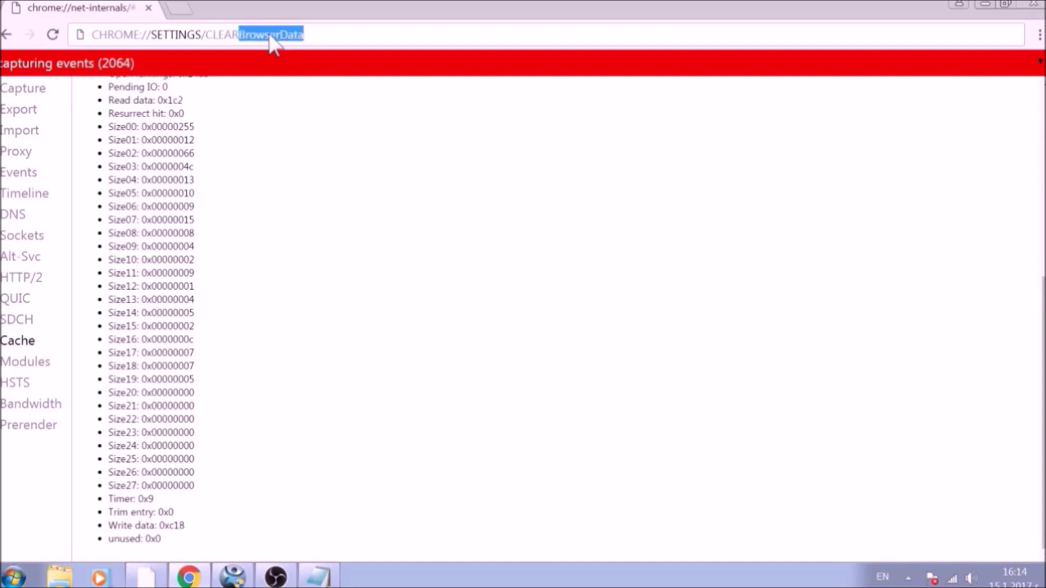
text(BRO)
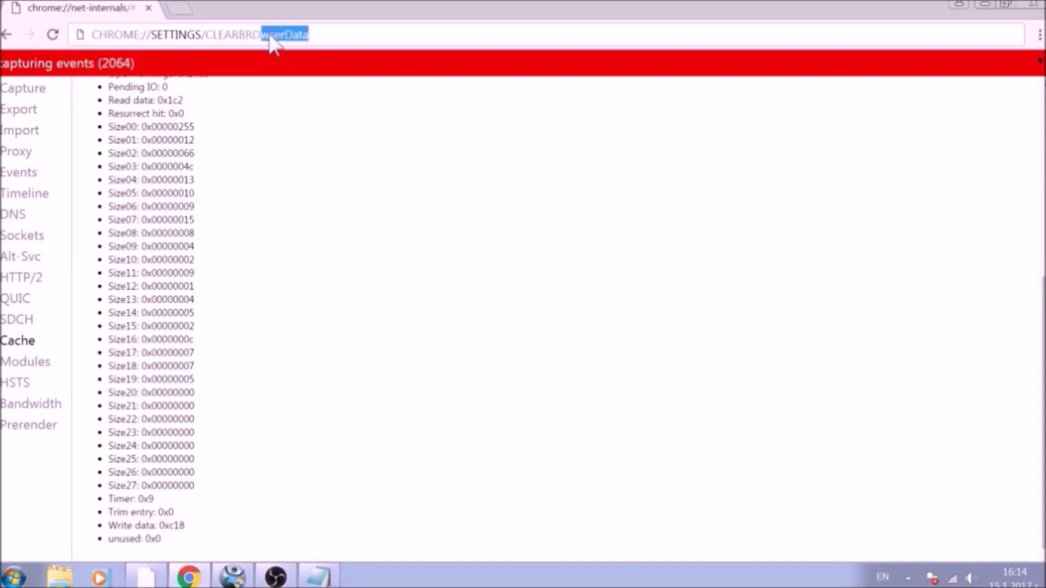
text(WSERDA)
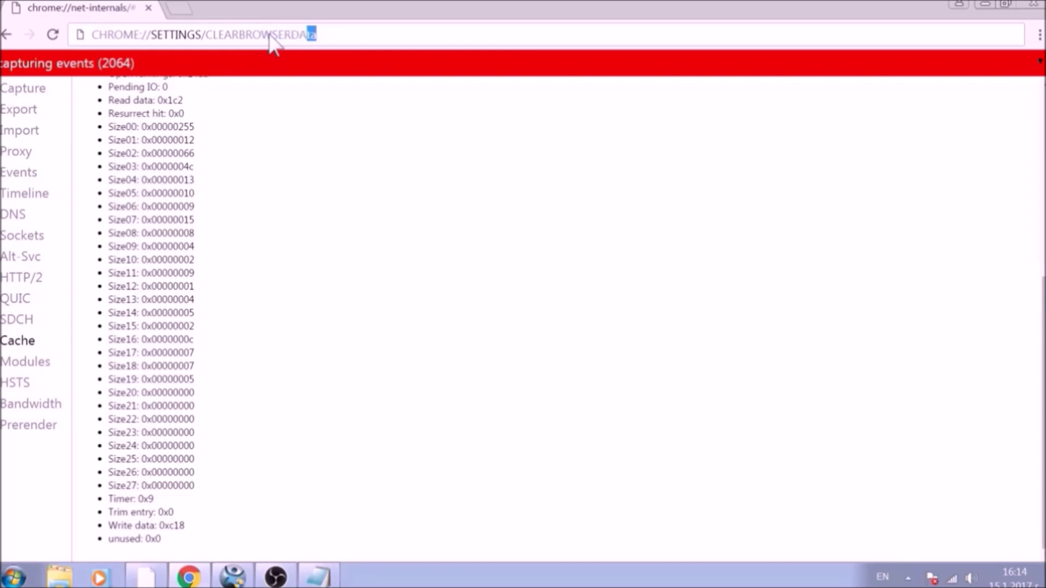
text(TA)
key(Return)
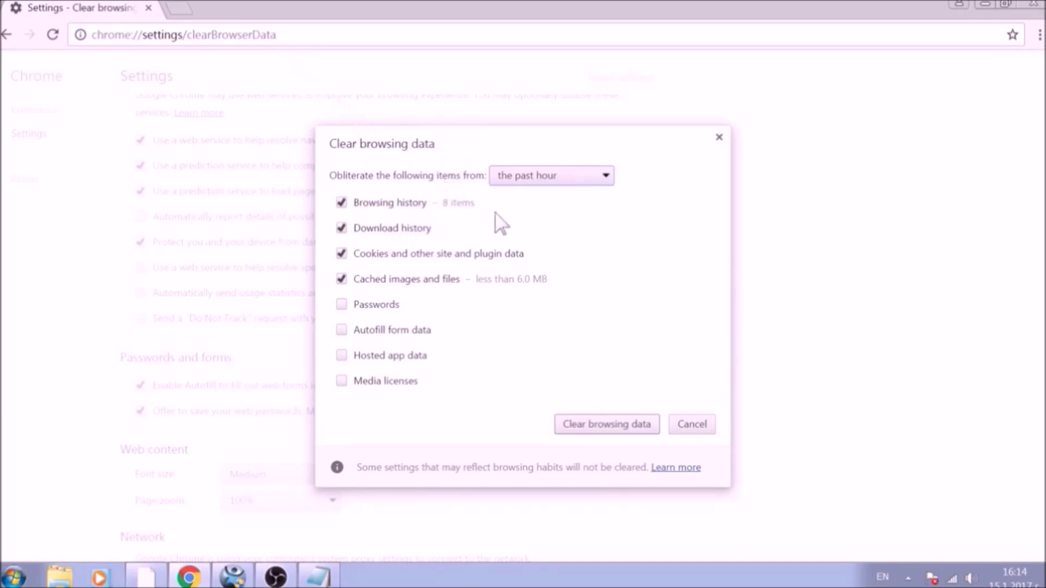
- Choose 'the beginning of time', add passwords, autofill, hosted app data and media licenses, then clear
click(601, 176)
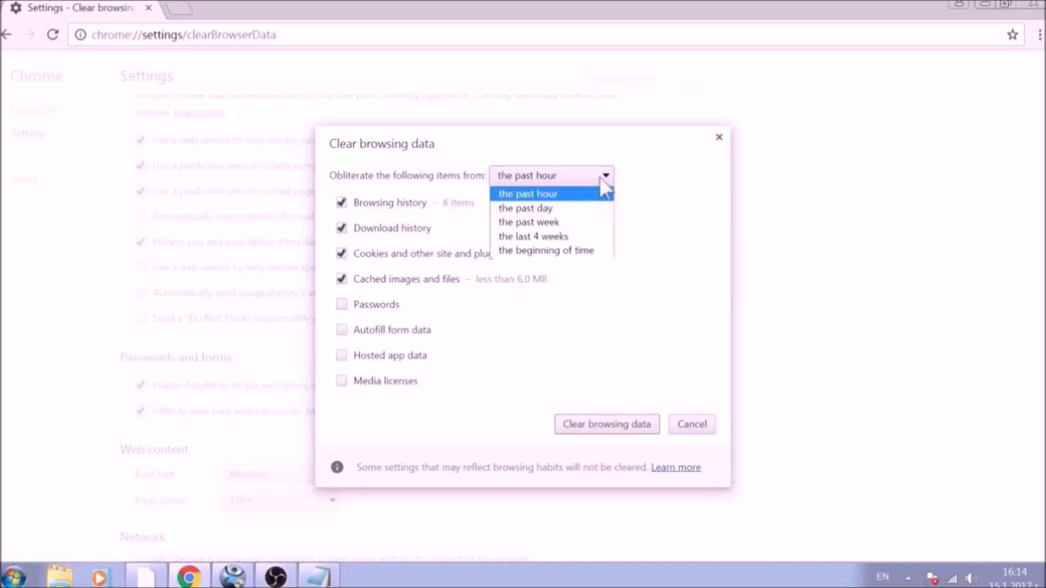
click(585, 250)
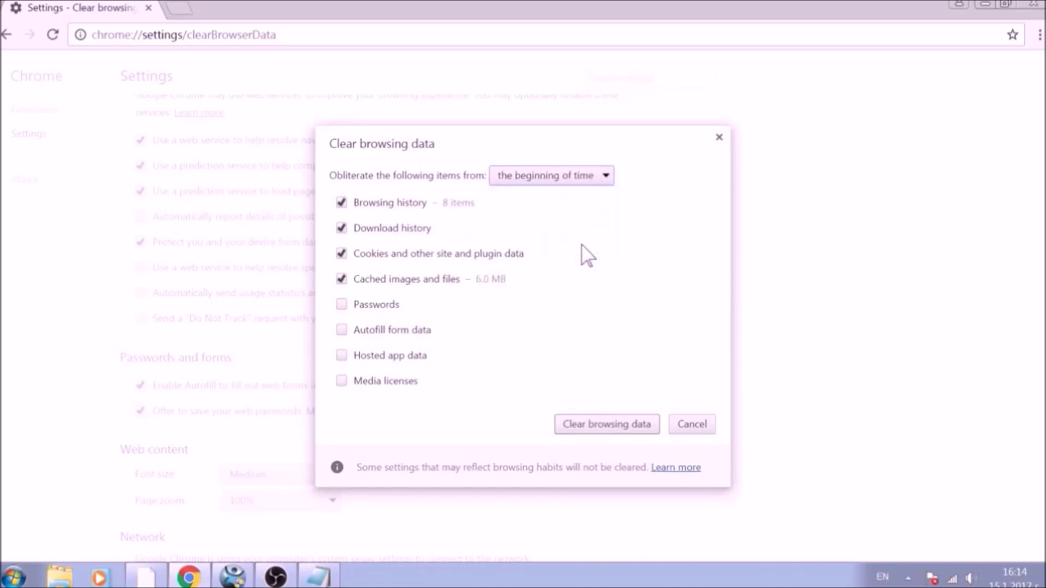
click(394, 310)
click(396, 331)
click(396, 356)
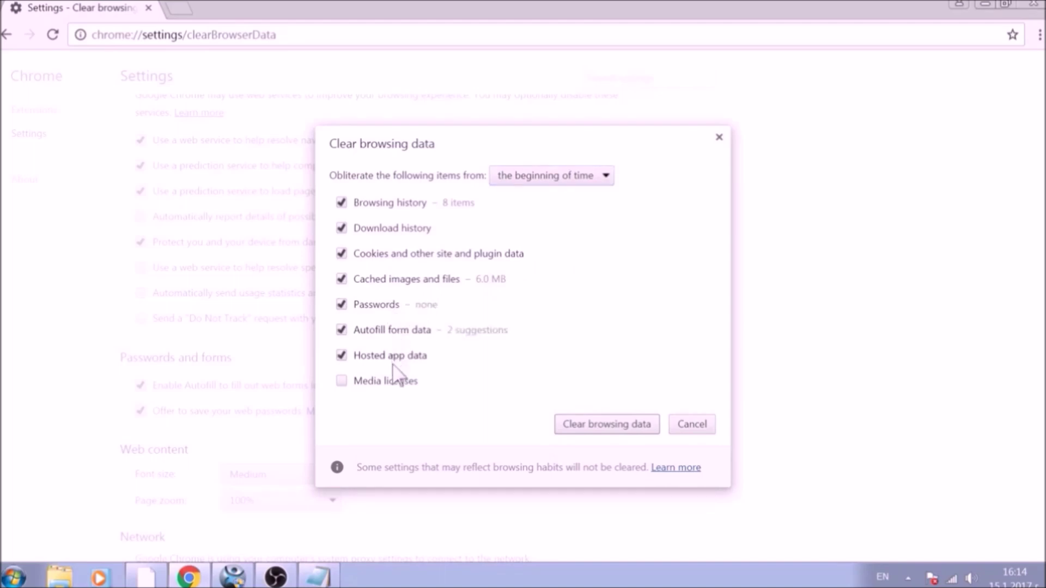
click(398, 386)
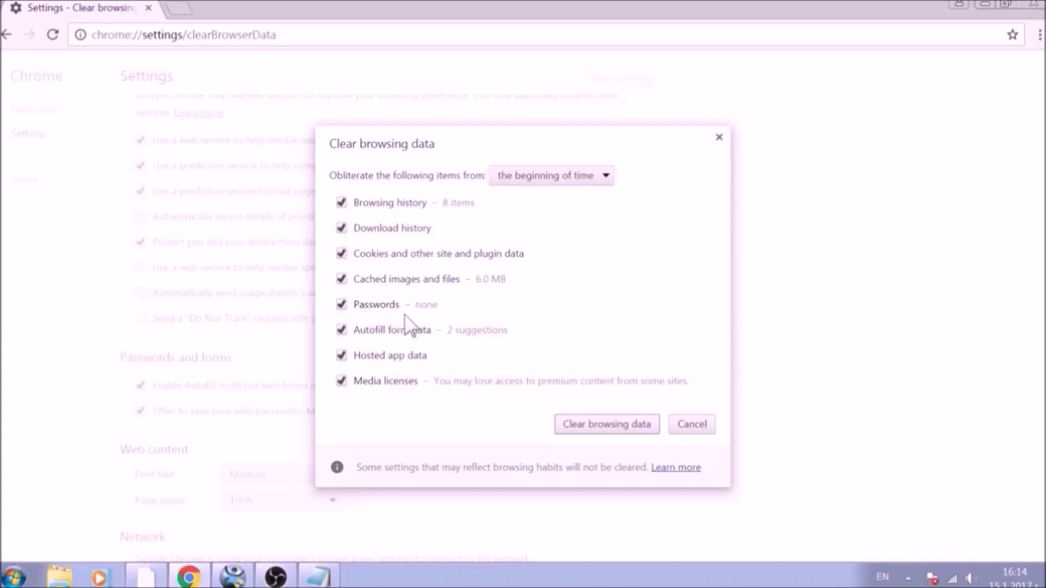
click(611, 427)
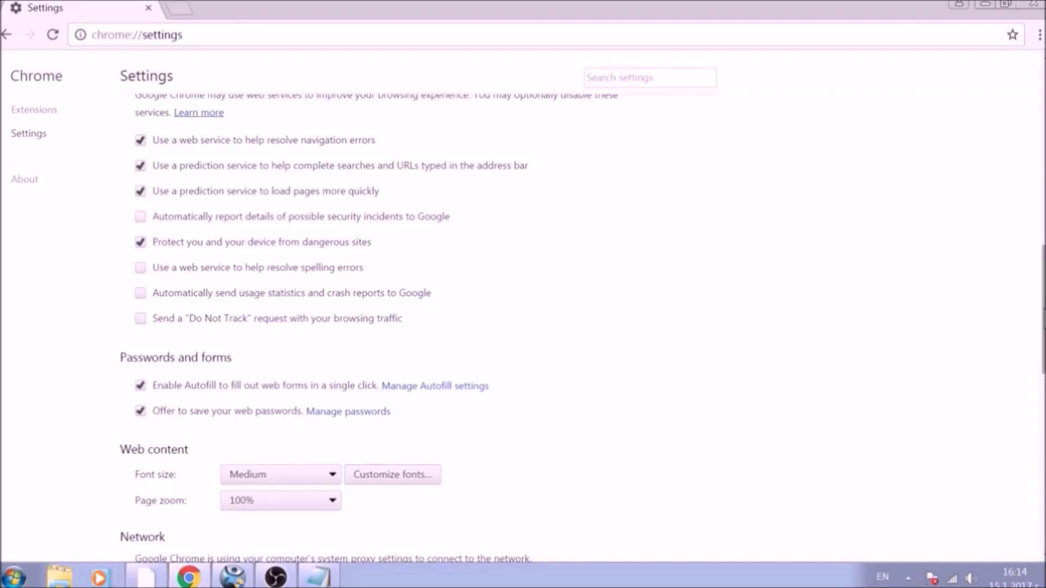
drag(1041, 319, 1031, 513)
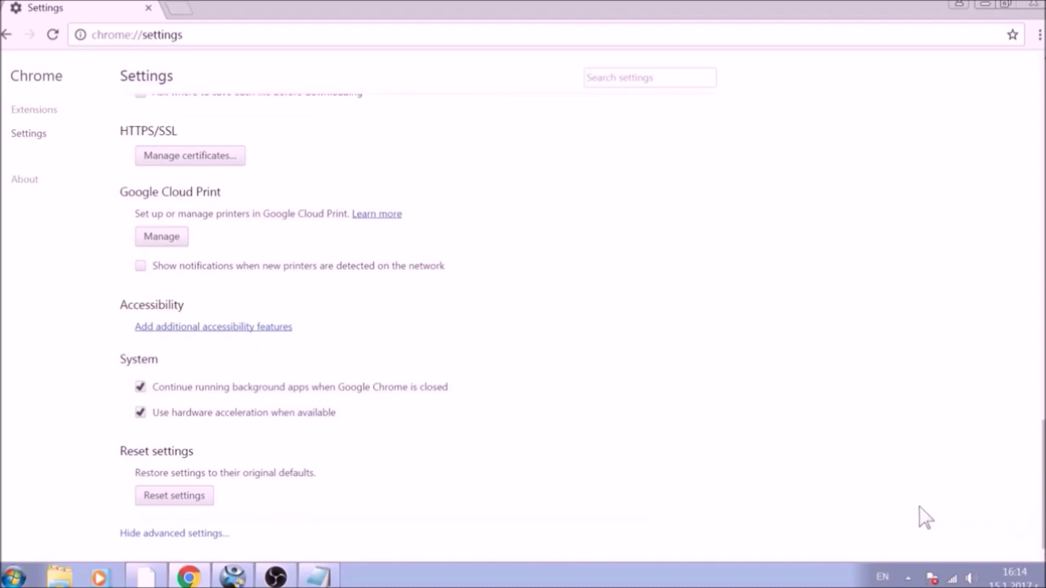
- Reset Chrome settings to their original defaults and close the browser
click(174, 496)
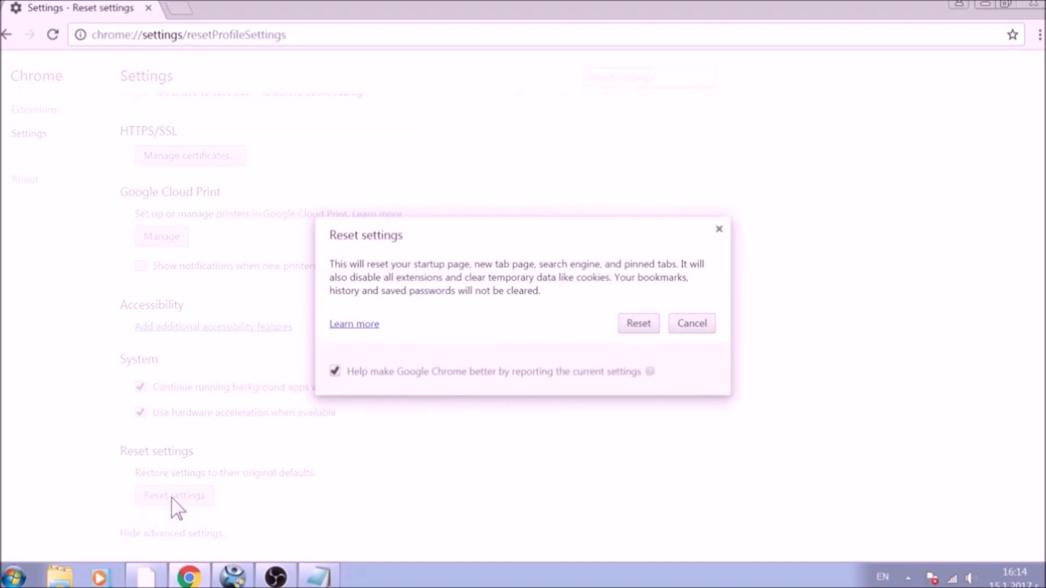
click(640, 323)
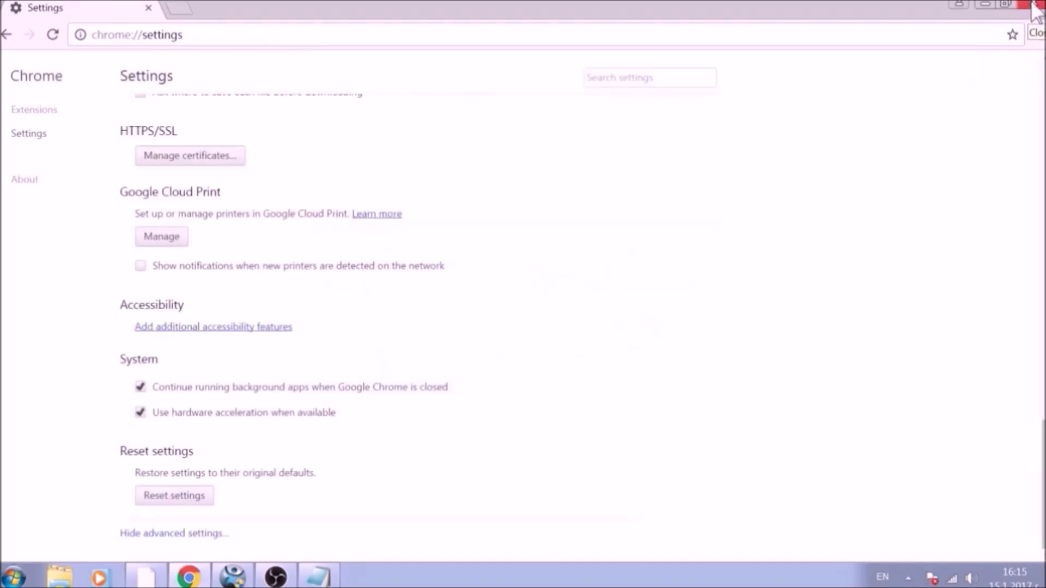
click(1036, 9)
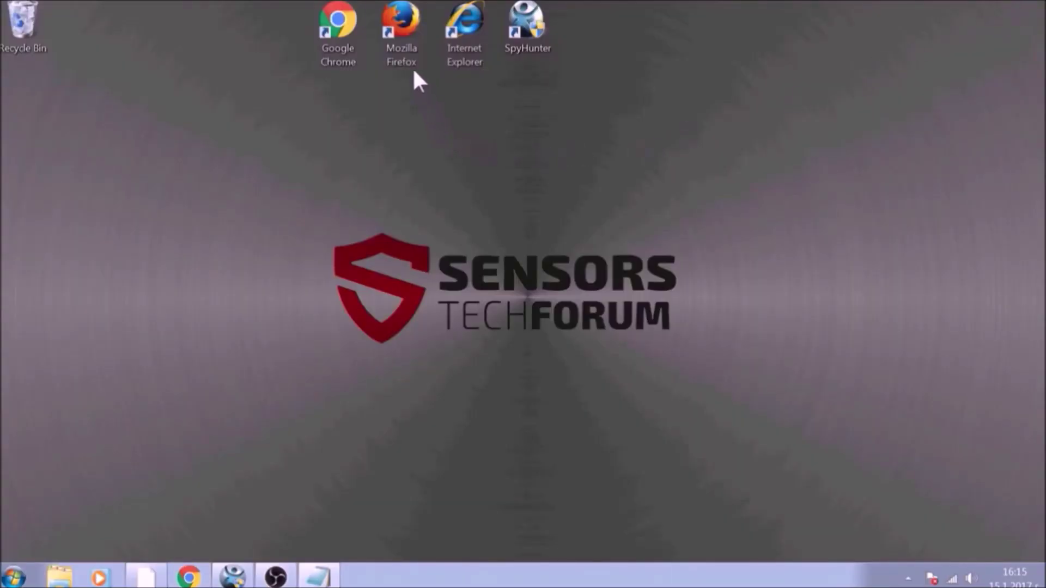
- Launch Firefox from its desktop shortcut, landing on the General options page
double_click(406, 51)
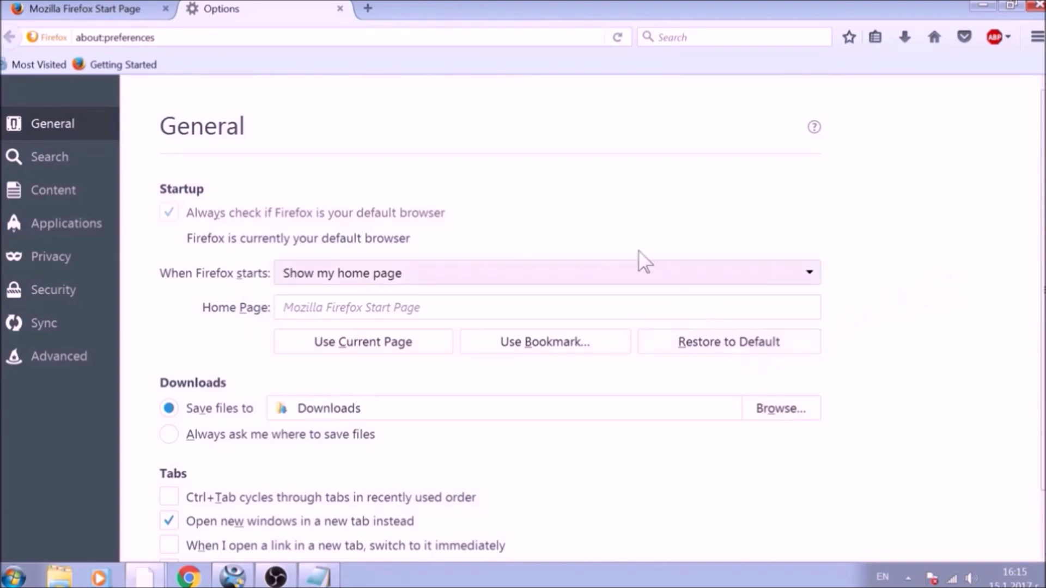
- Load about:support and refresh Firefox to its defaults, confirming the refresh
click(339, 40)
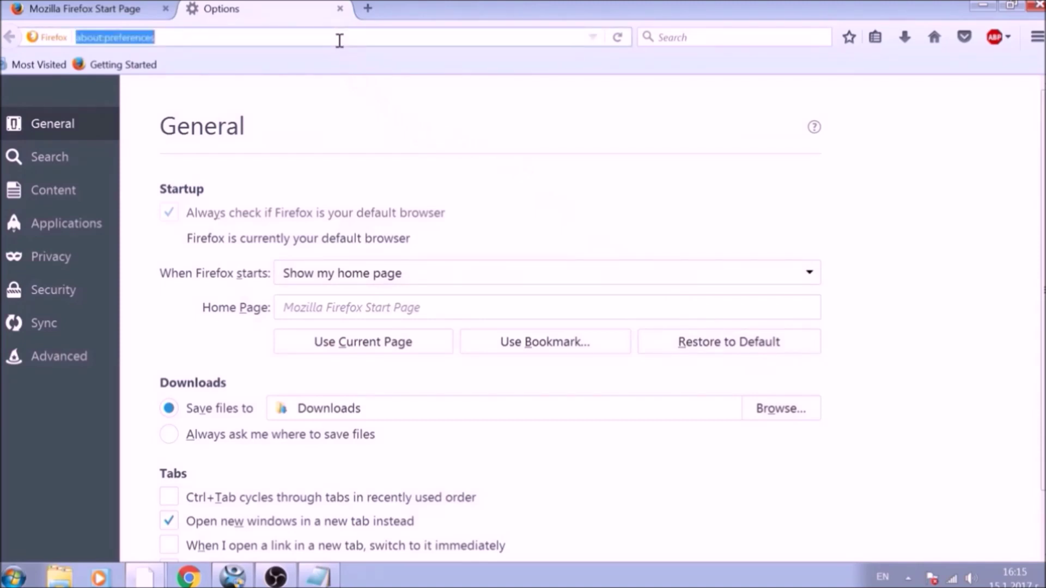
text(ABOU)
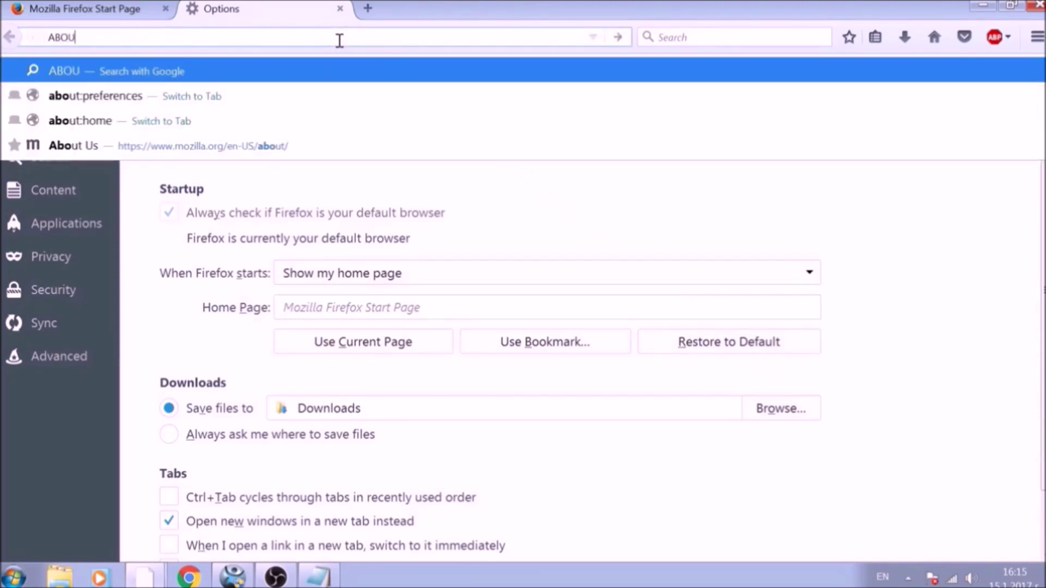
text(T)
key(shift)
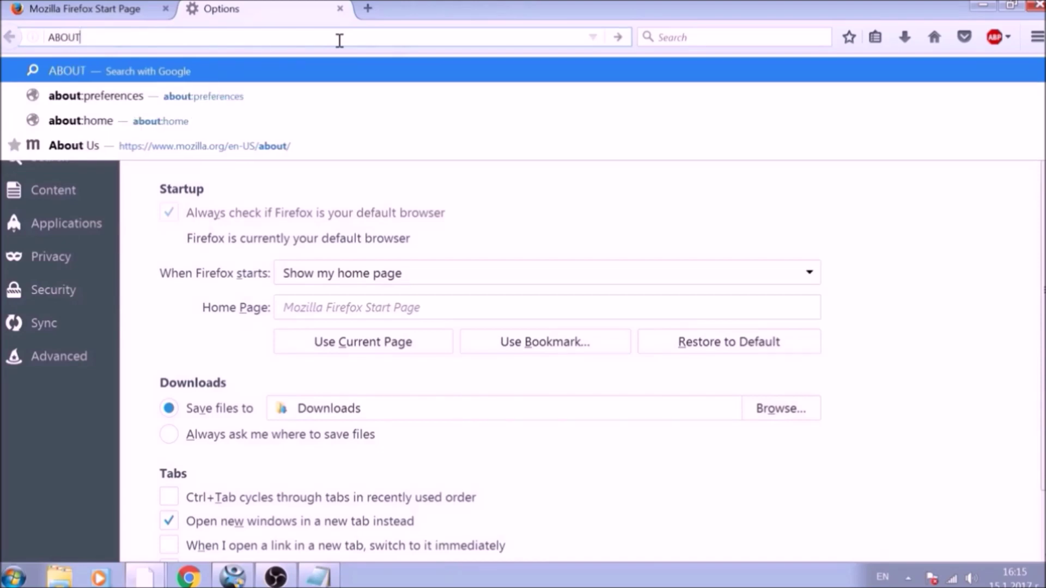
text(:SUPPORT)
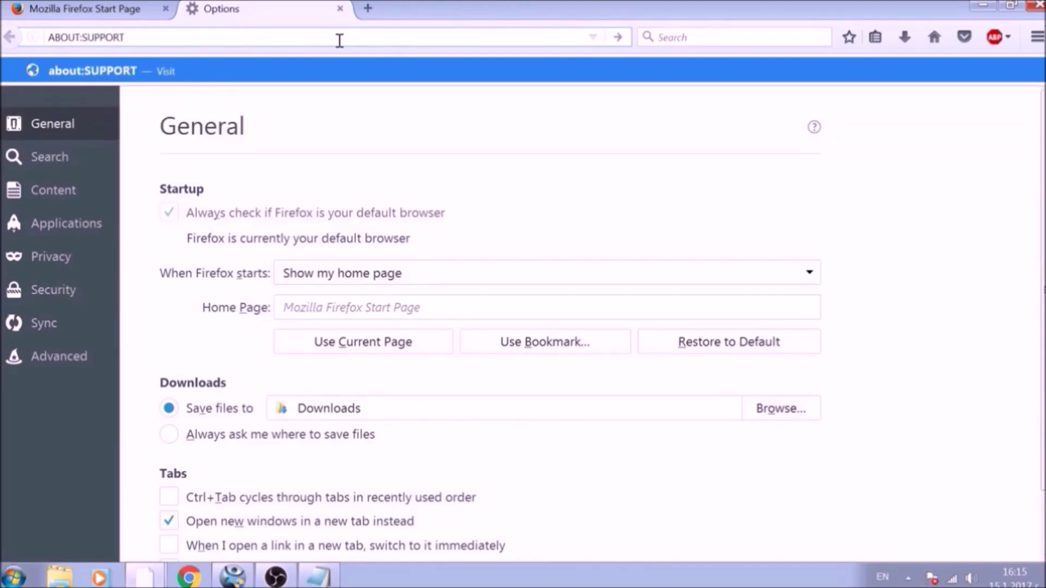
key(Return)
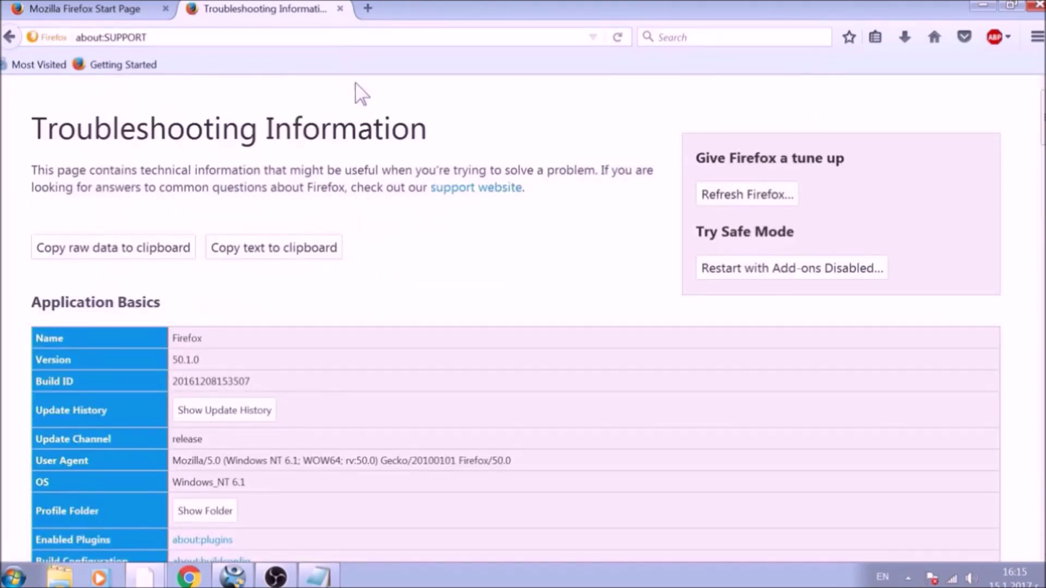
click(711, 207)
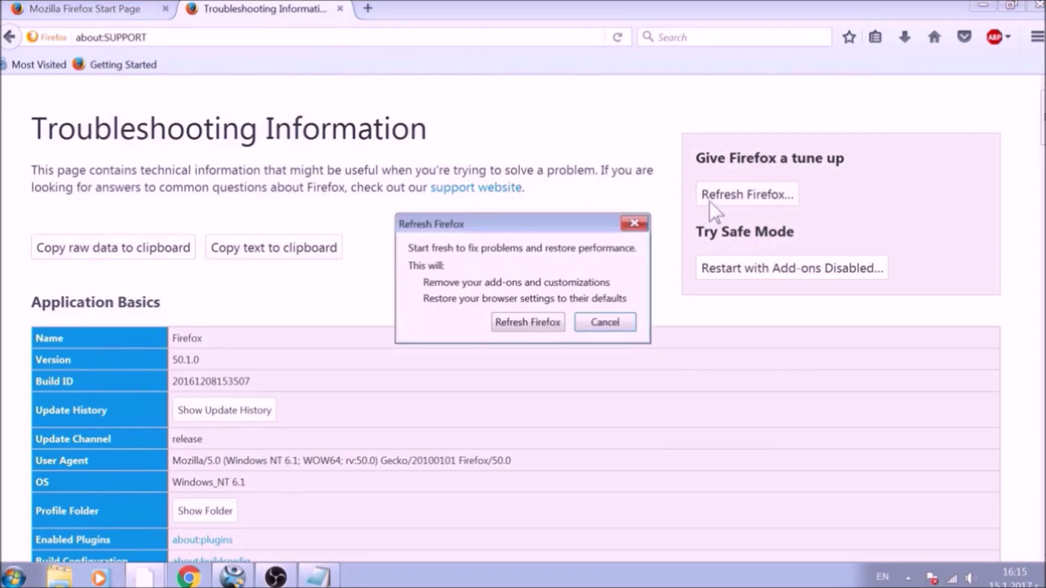
click(553, 329)
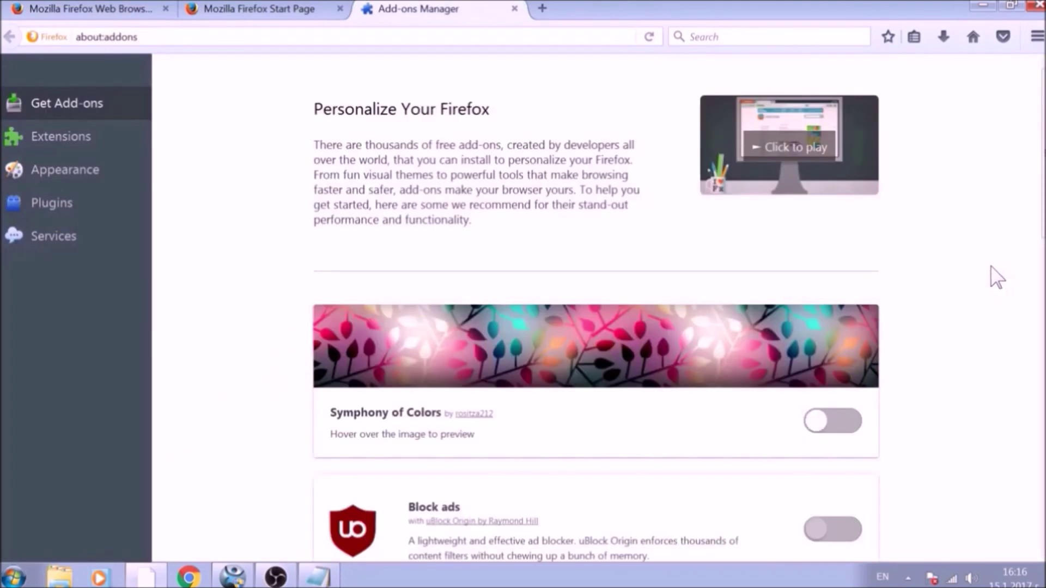
- Check that both Avast extensions are disabled, close Firefox's three tabs, and launch Internet Explorer
click(113, 144)
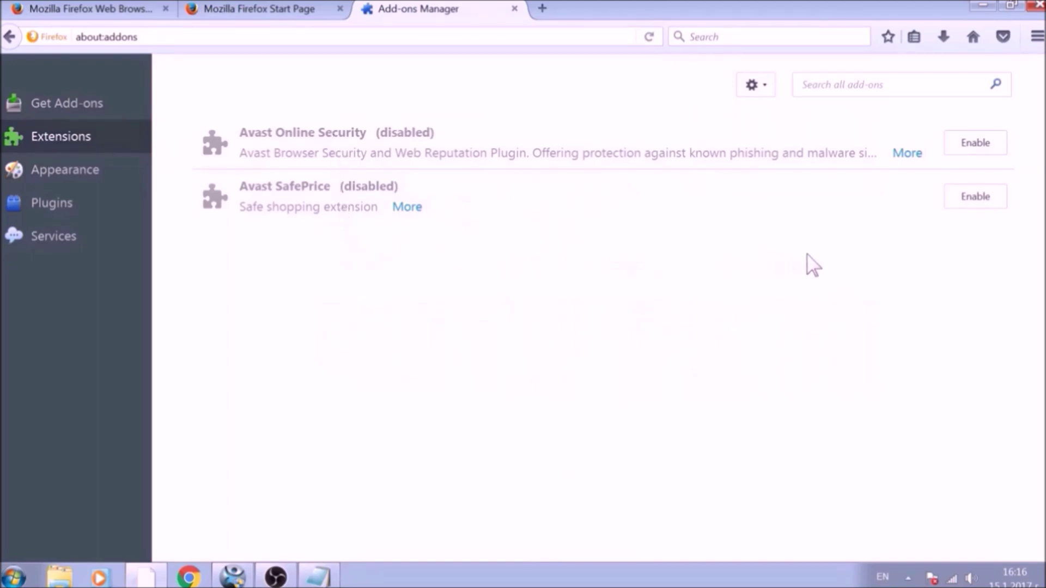
click(1036, 5)
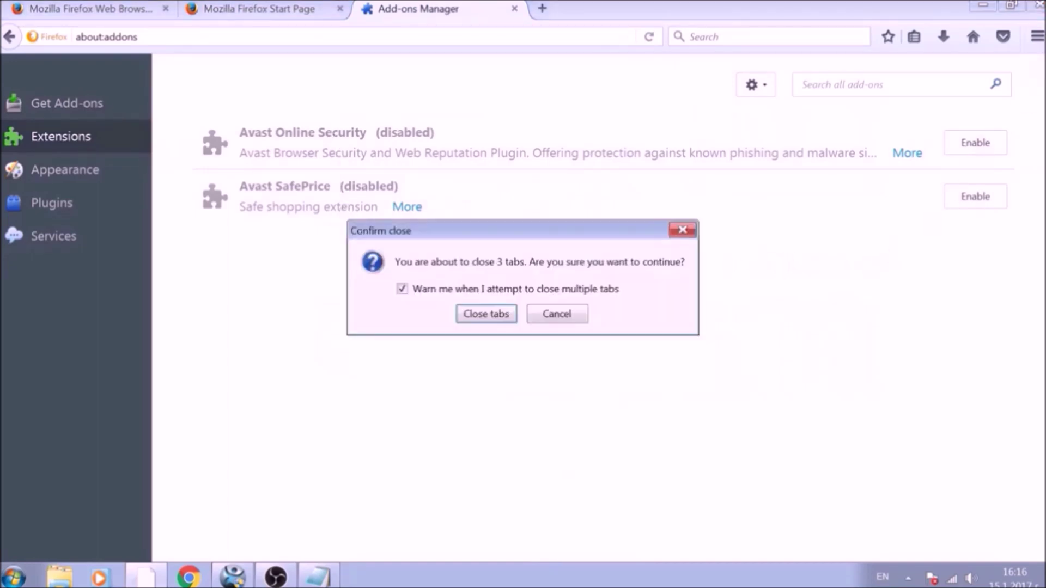
click(510, 315)
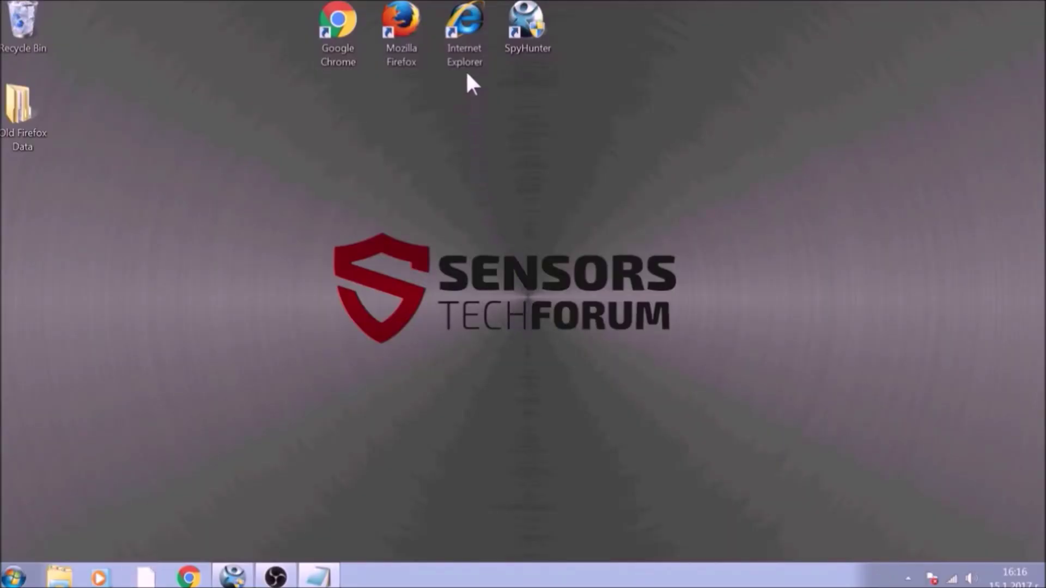
double_click(467, 51)
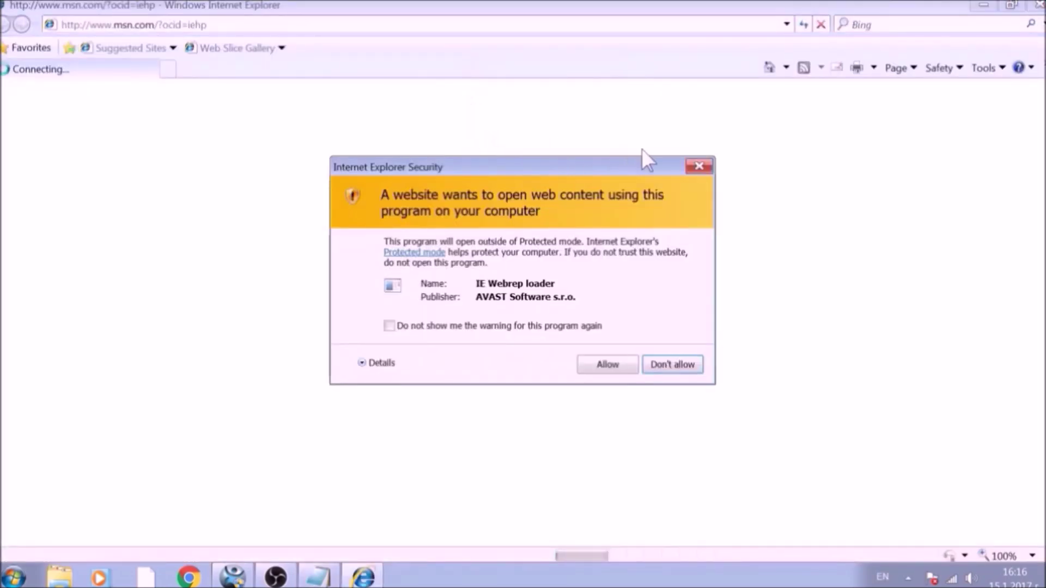
- Dismiss the Avast web content warning and bring up Tools > Internet Options
click(697, 165)
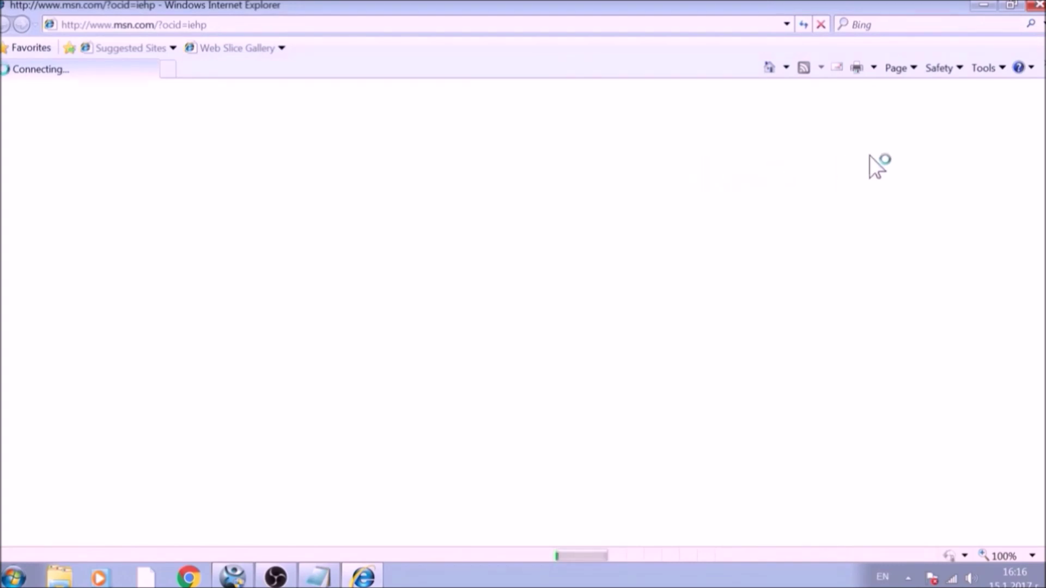
click(992, 78)
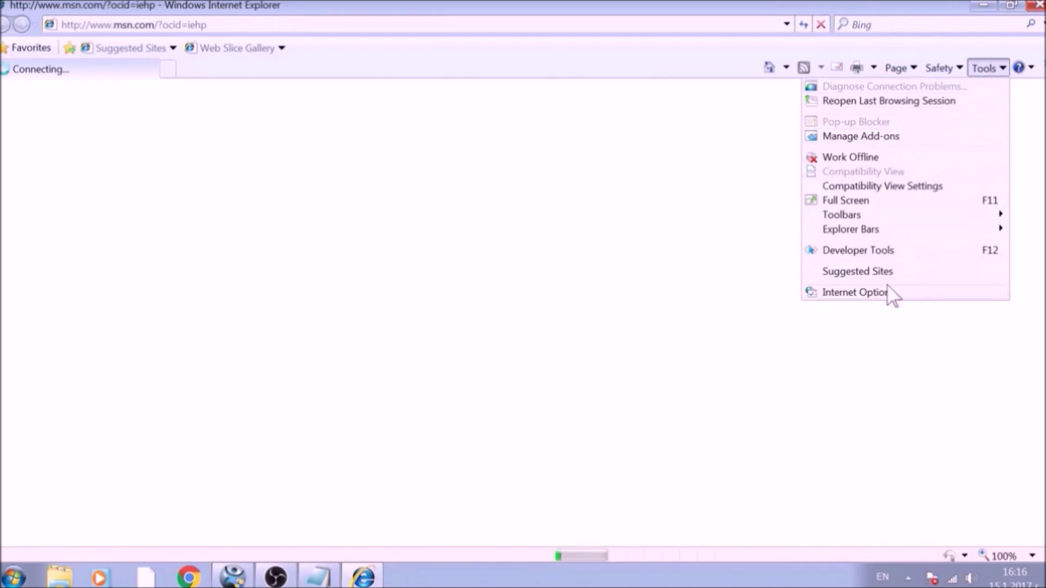
click(858, 293)
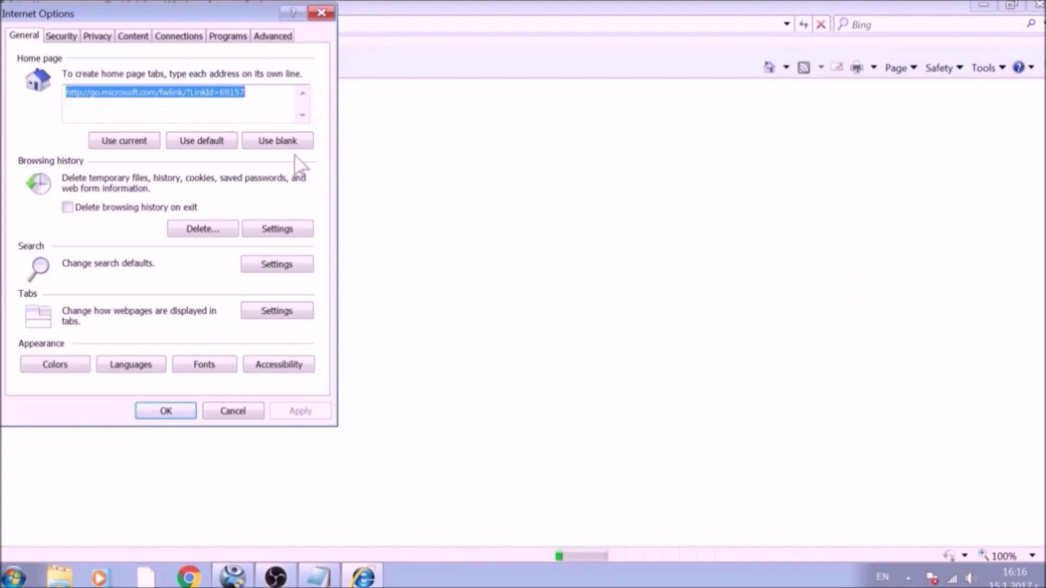
- Set a blank home page and reset Internet Explorer, deleting personal settings
click(288, 147)
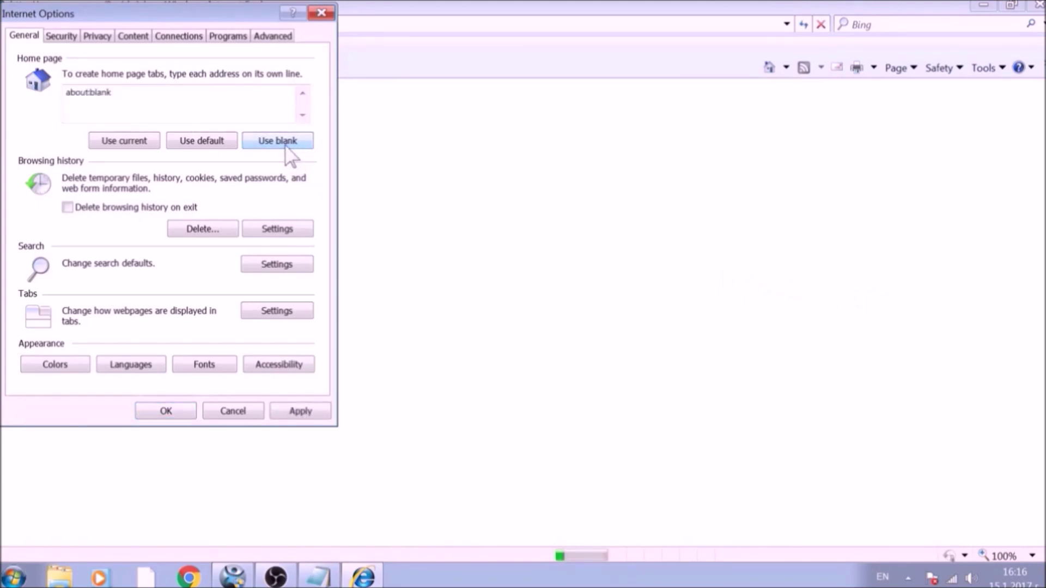
click(276, 40)
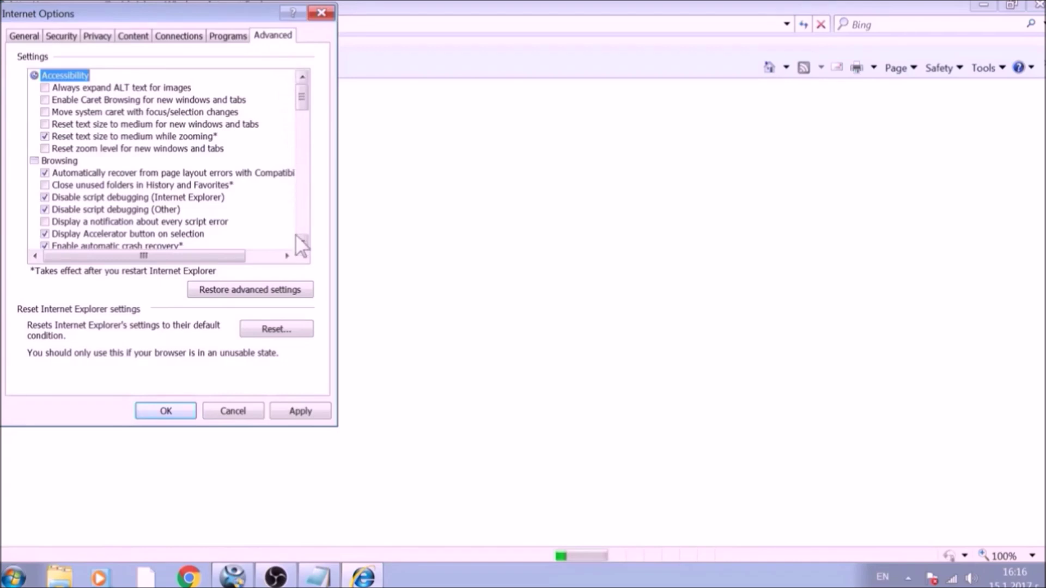
click(276, 329)
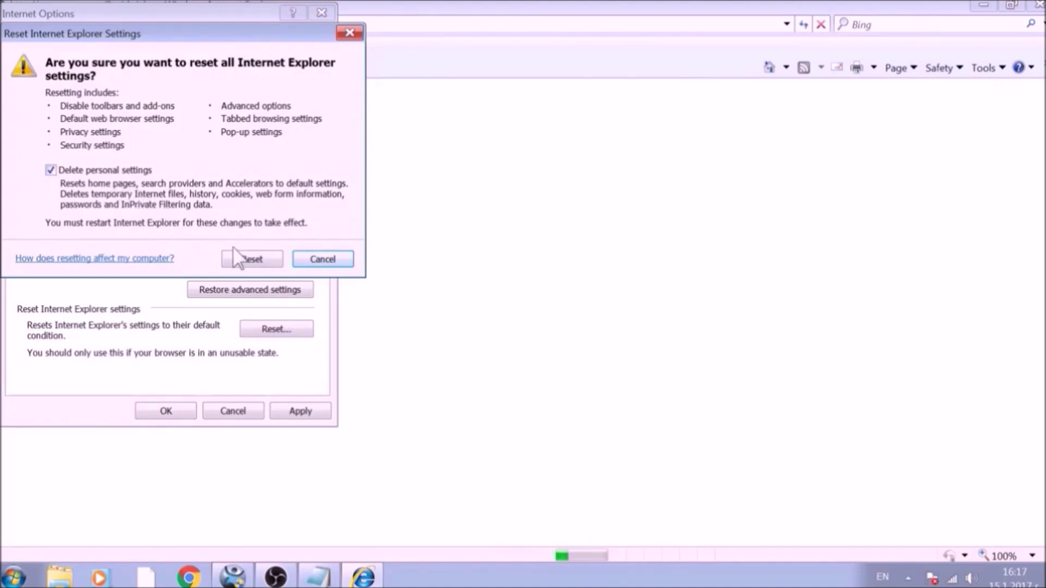
click(245, 259)
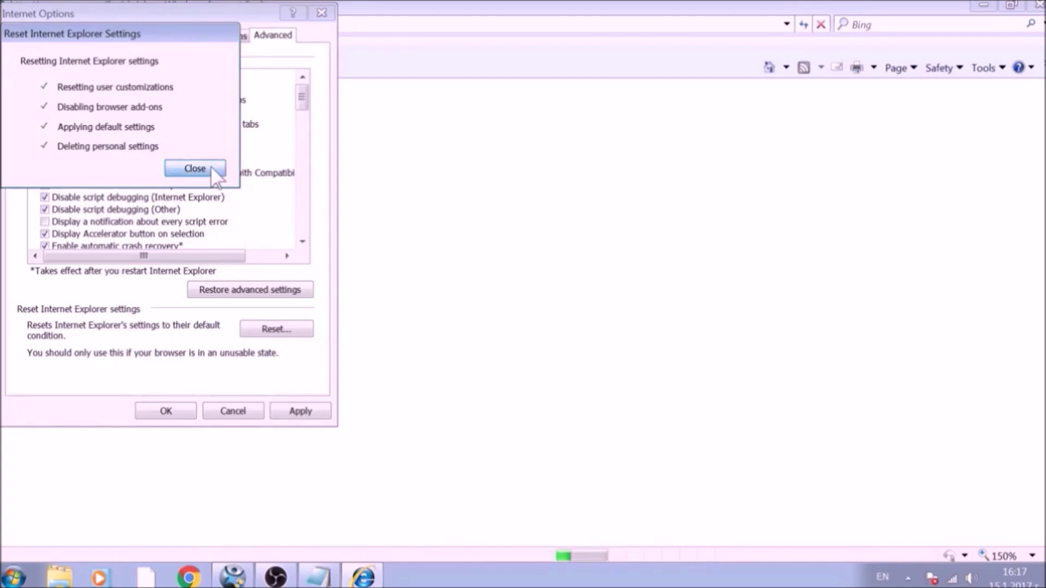
- Dismiss the finished reset and the restart notice, then close Internet Explorer
click(195, 168)
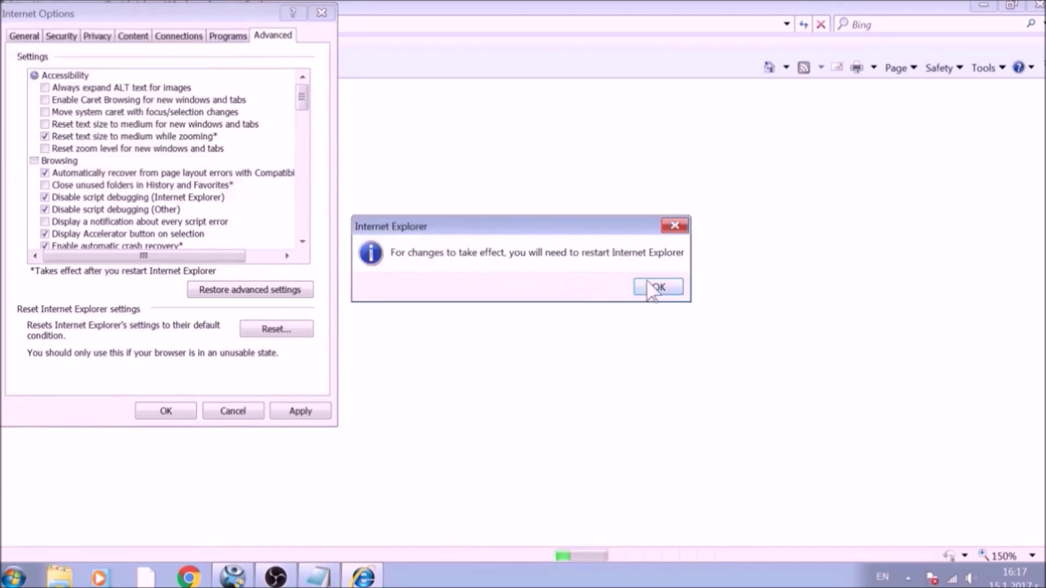
click(652, 290)
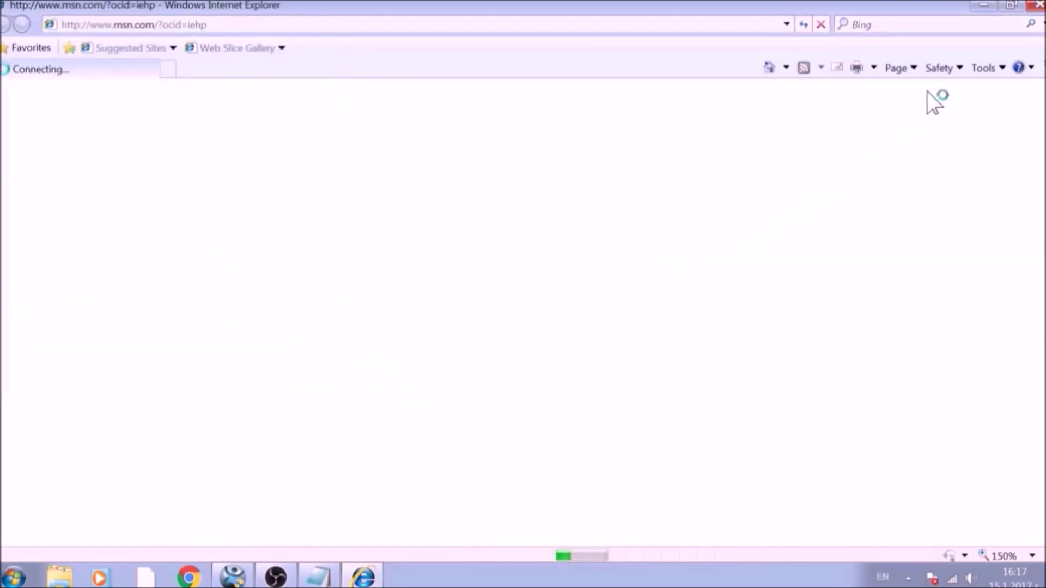
click(1033, 7)
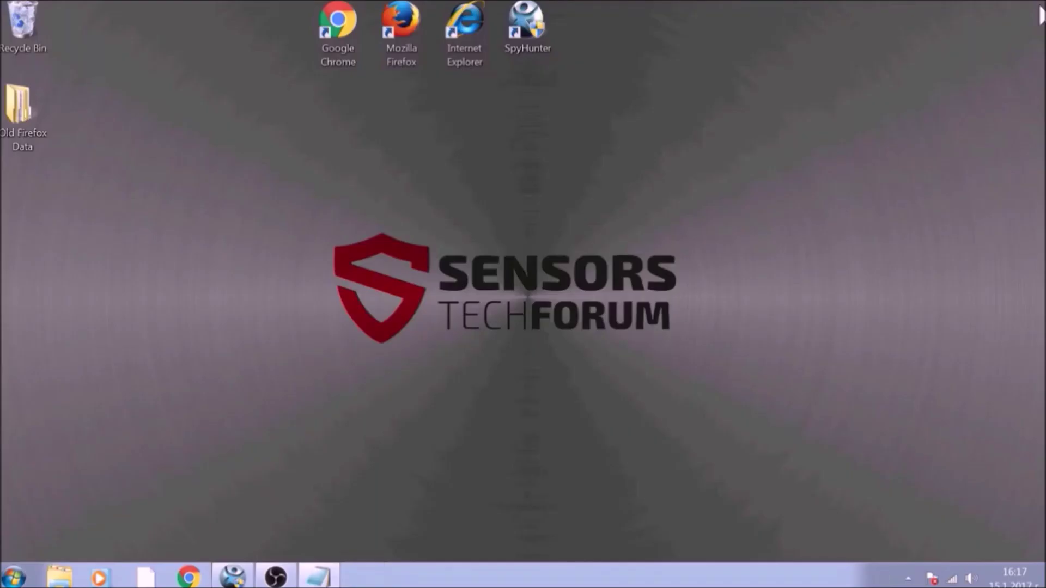